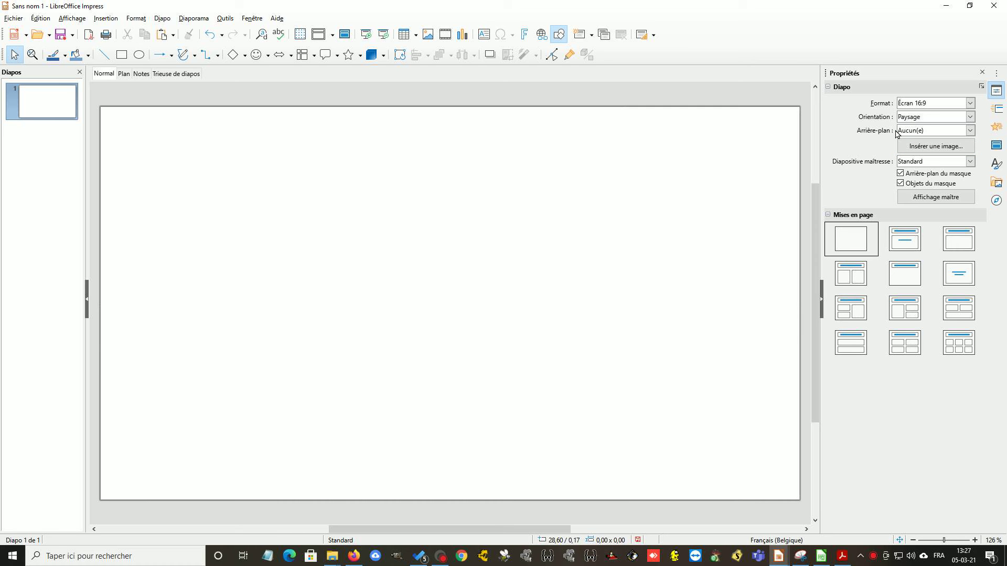
Give the first slide a Bitmap background using sunset-3008779_1920.jpg from the folder "001 - Ex01 - Premier diaporama"
click(970, 132)
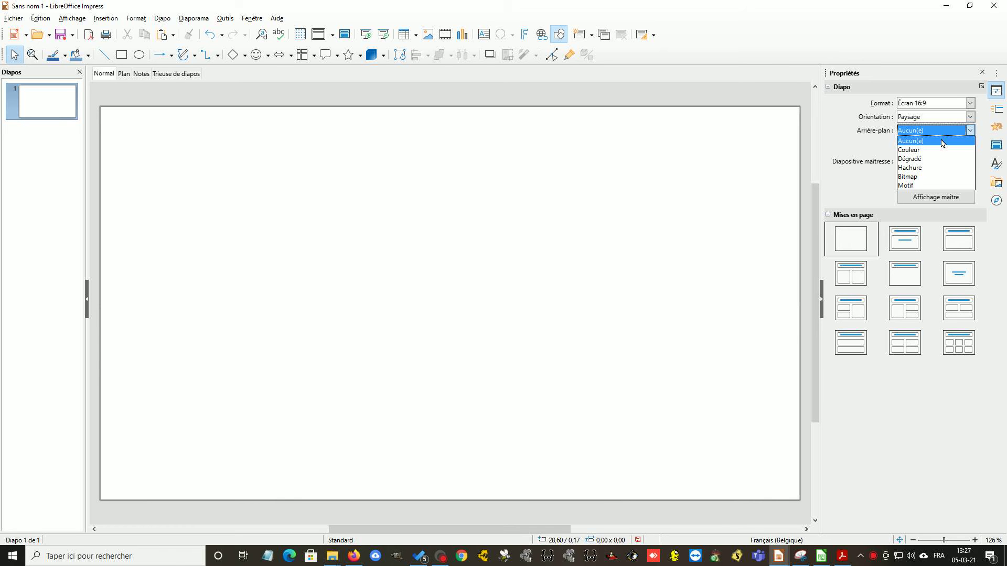
click(923, 175)
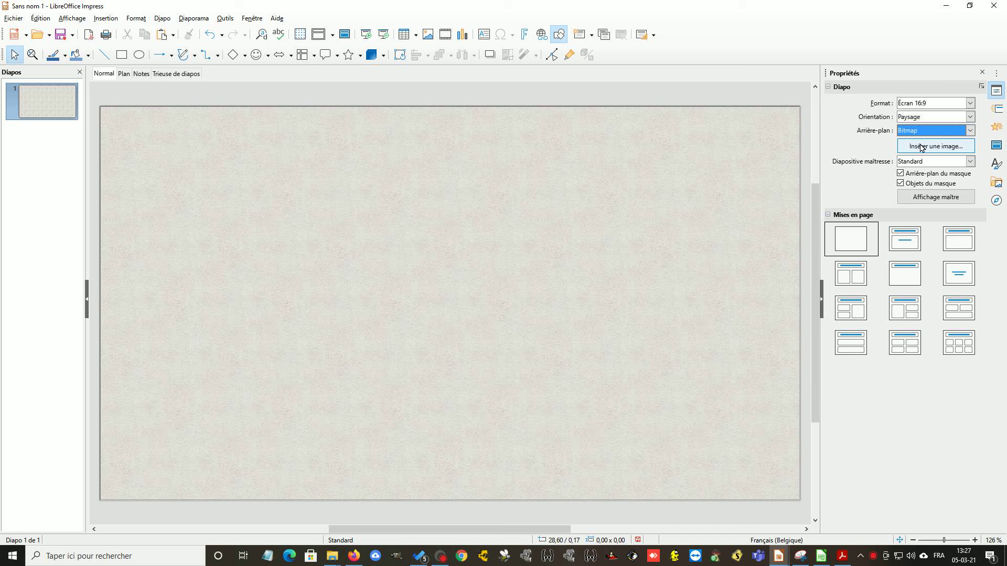
click(921, 147)
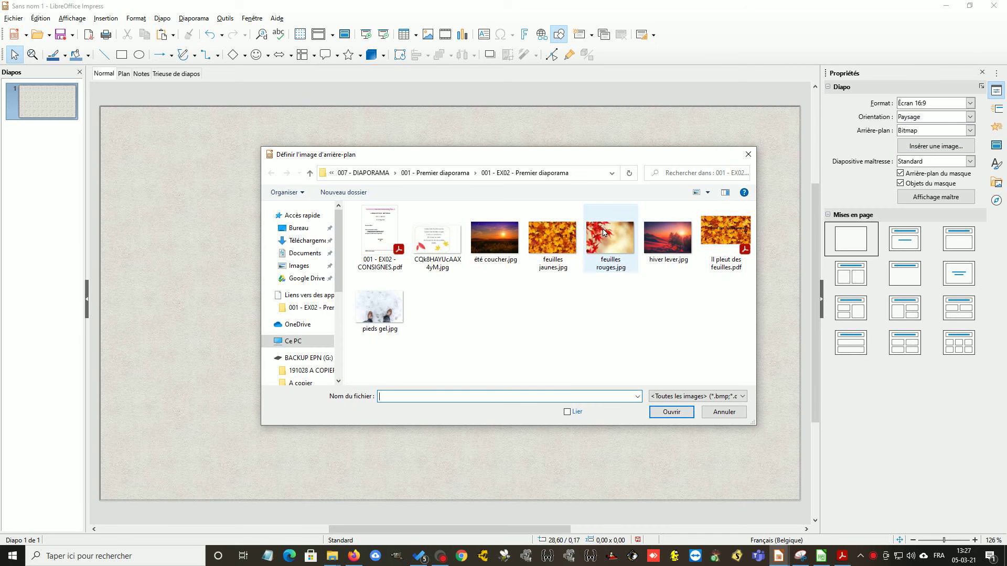
click(454, 174)
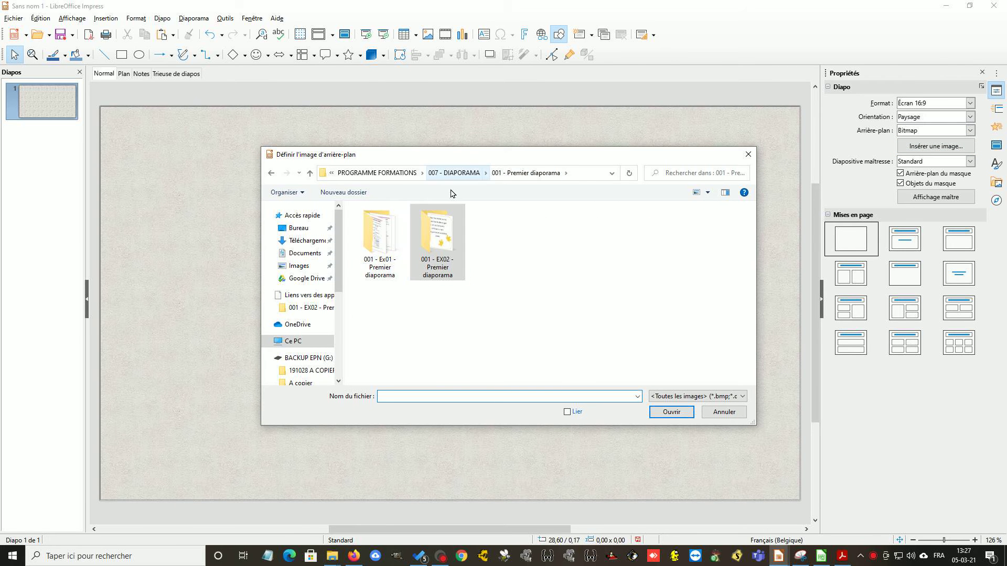
click(385, 253)
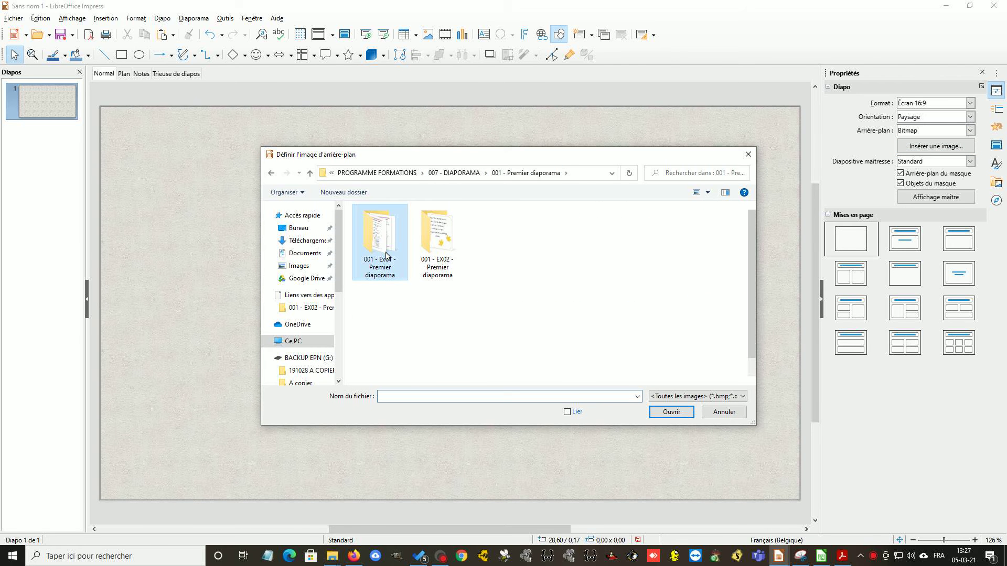
double_click(386, 253)
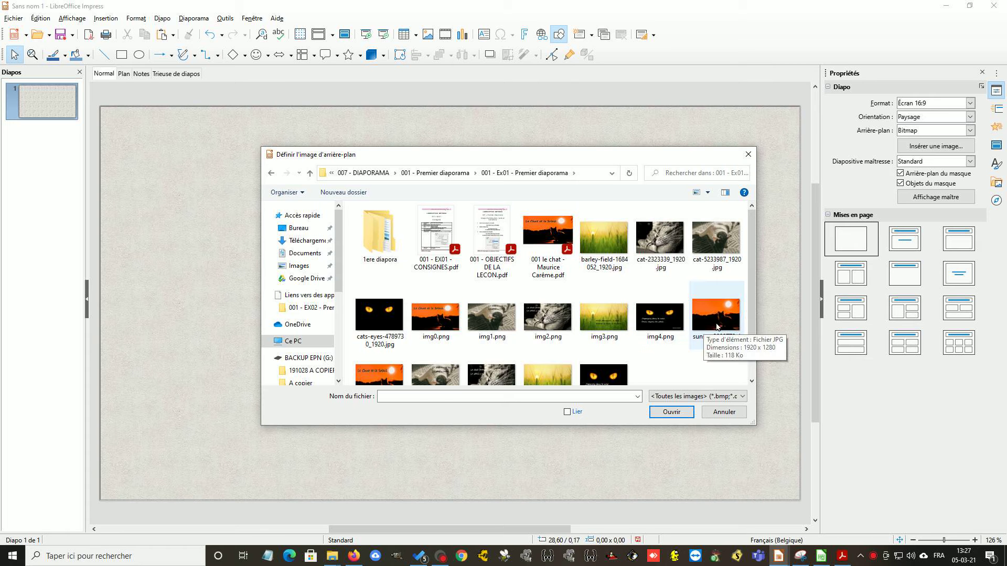
click(707, 315)
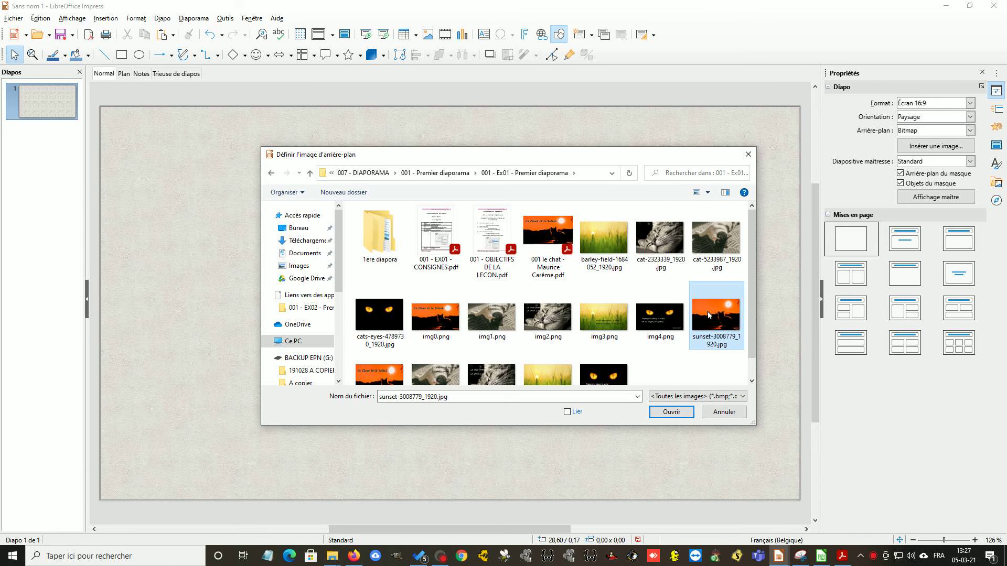
click(671, 413)
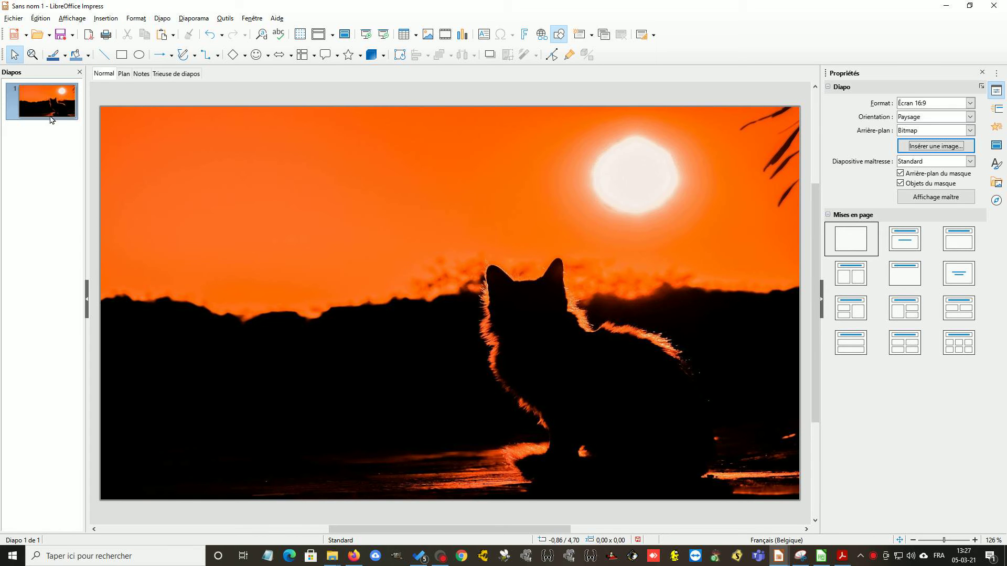
click(160, 20)
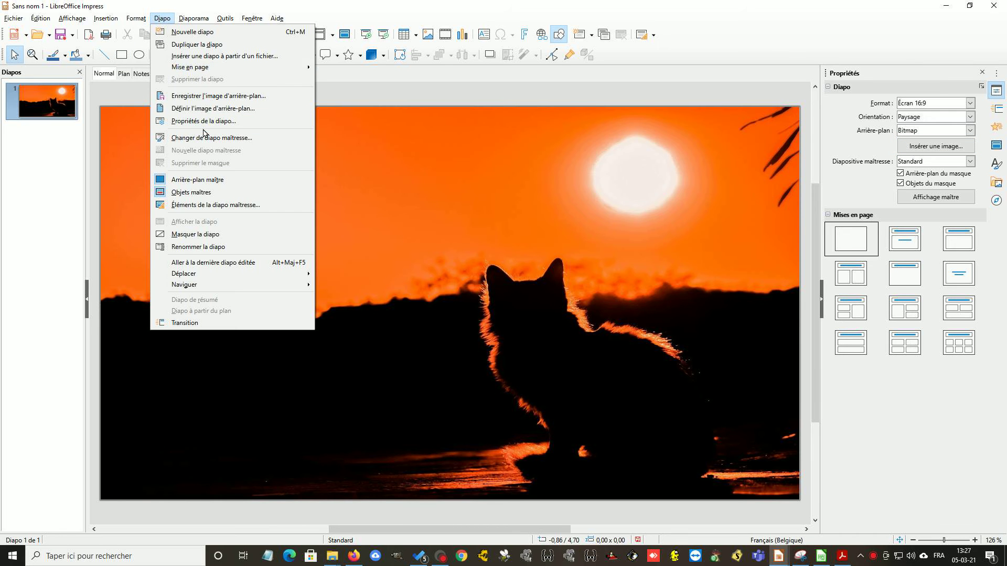
click(196, 35)
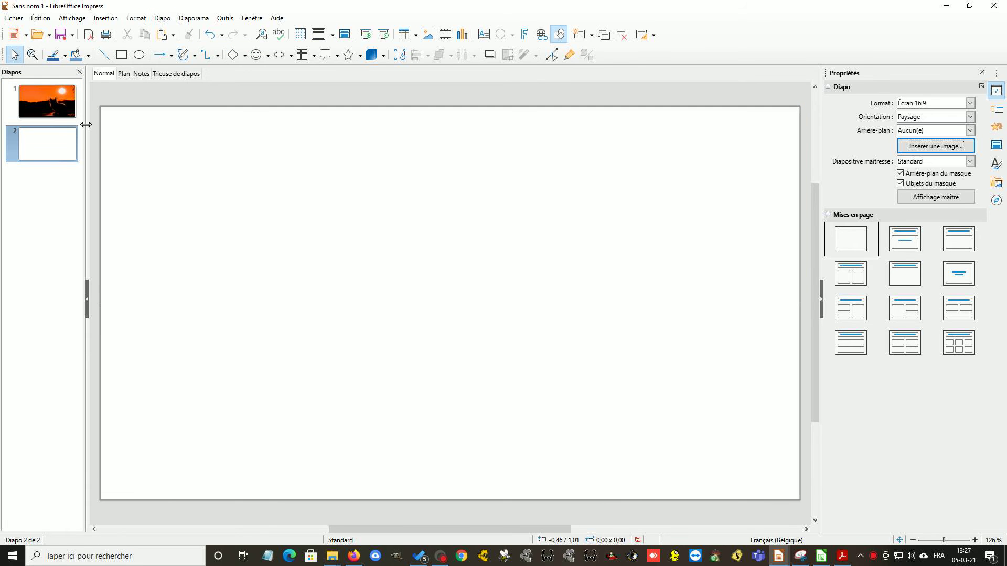
key(ctrl+z)
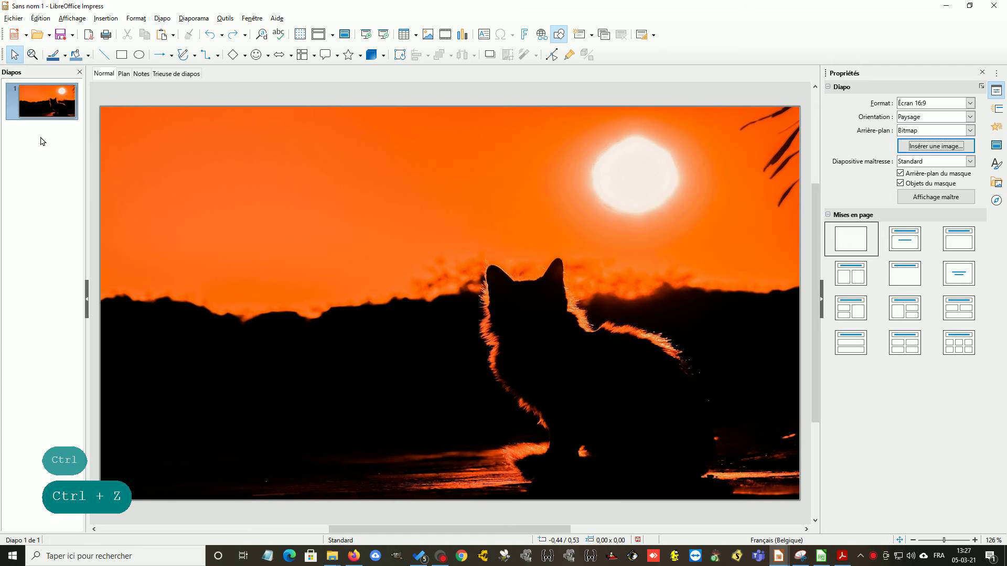
Add a second slide and give it a Bitmap background using the image cat-5233987_1920.jpg
right_click(42, 141)
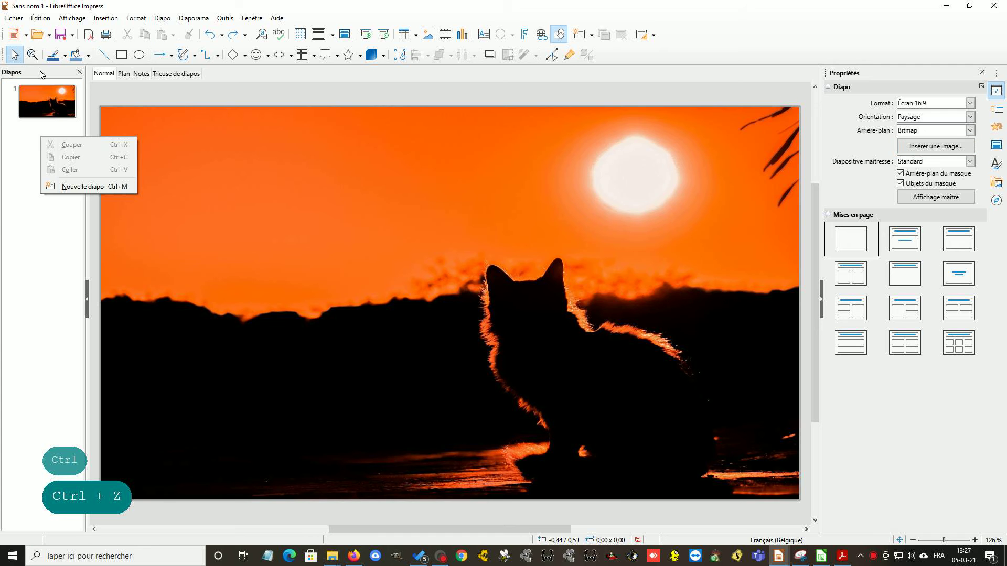
click(79, 188)
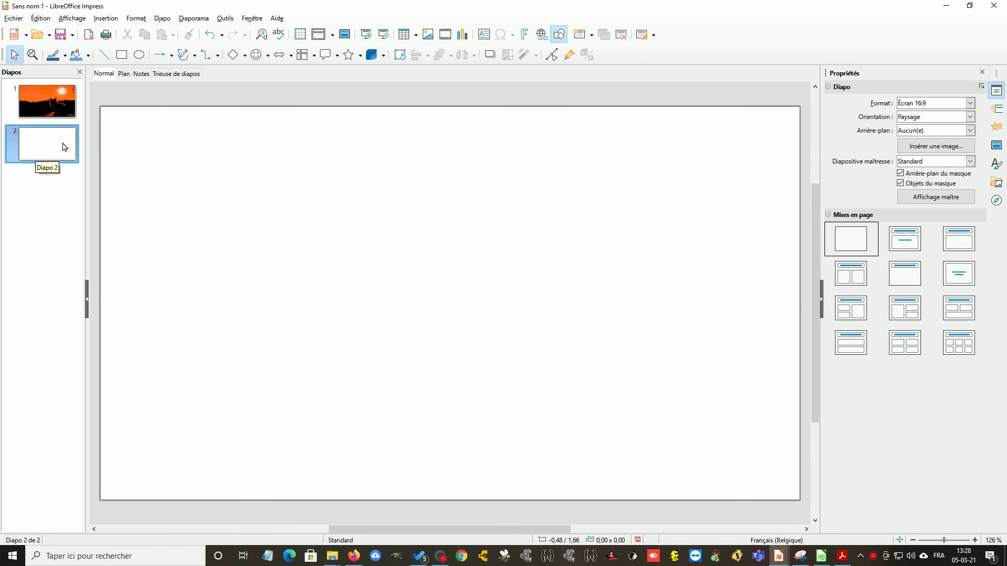
click(970, 130)
click(917, 176)
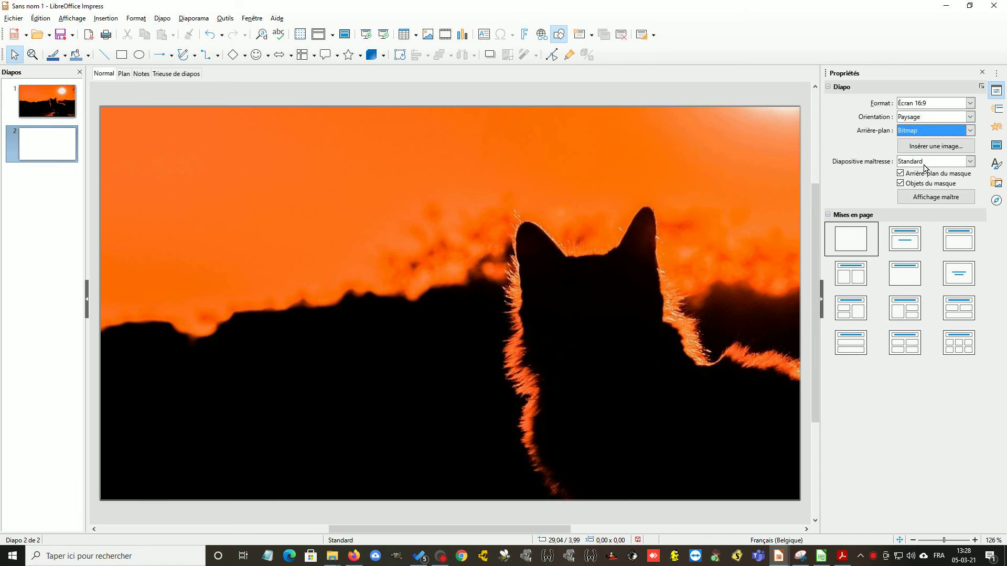
click(932, 147)
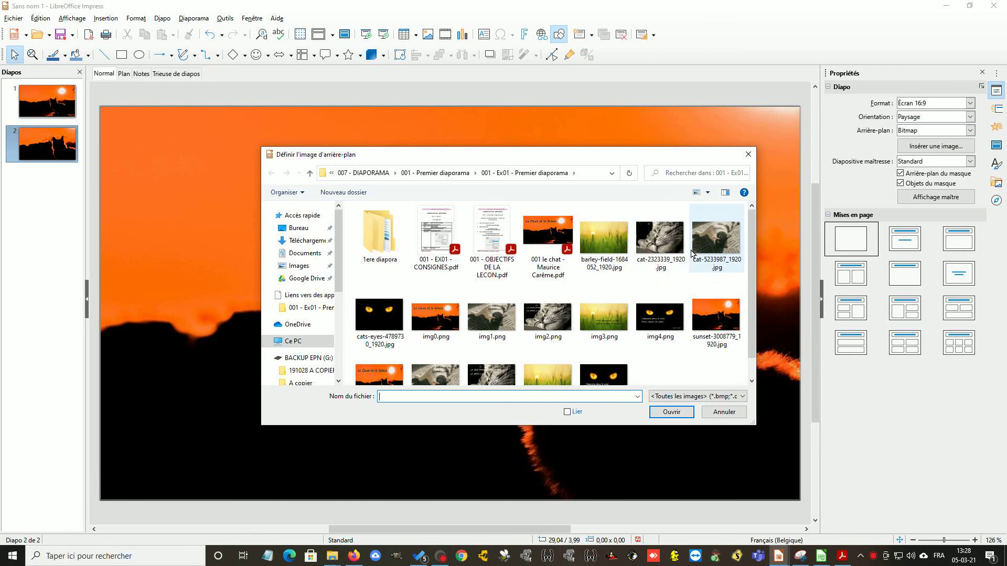
click(712, 252)
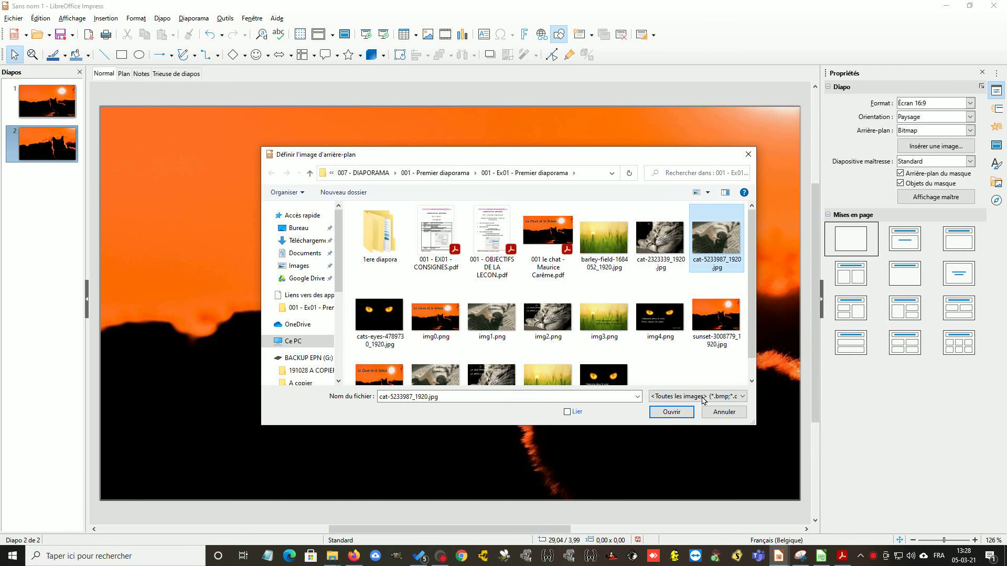
click(671, 413)
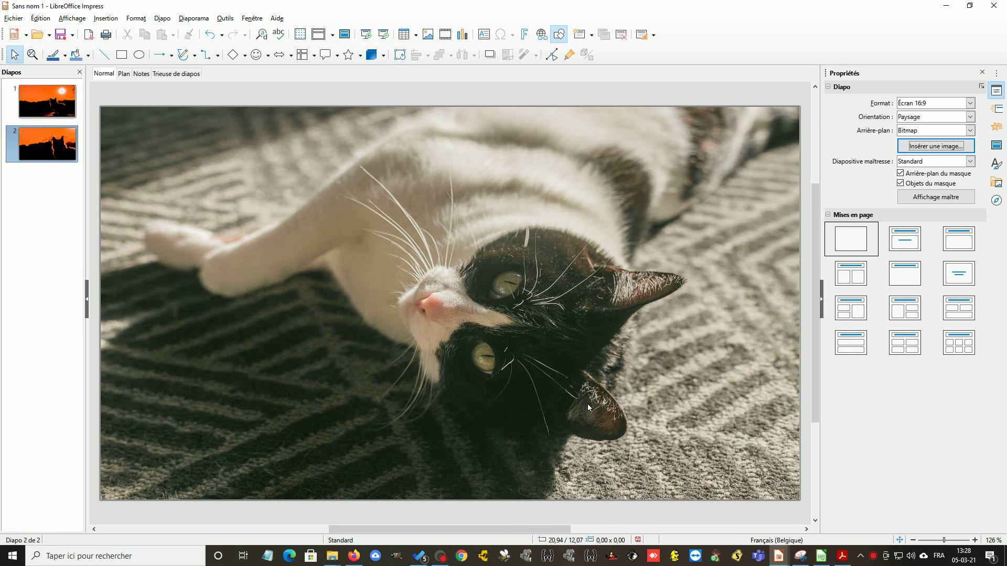
Add a third slide and set the image cat-2323339_1920.jpg as its background
right_click(39, 203)
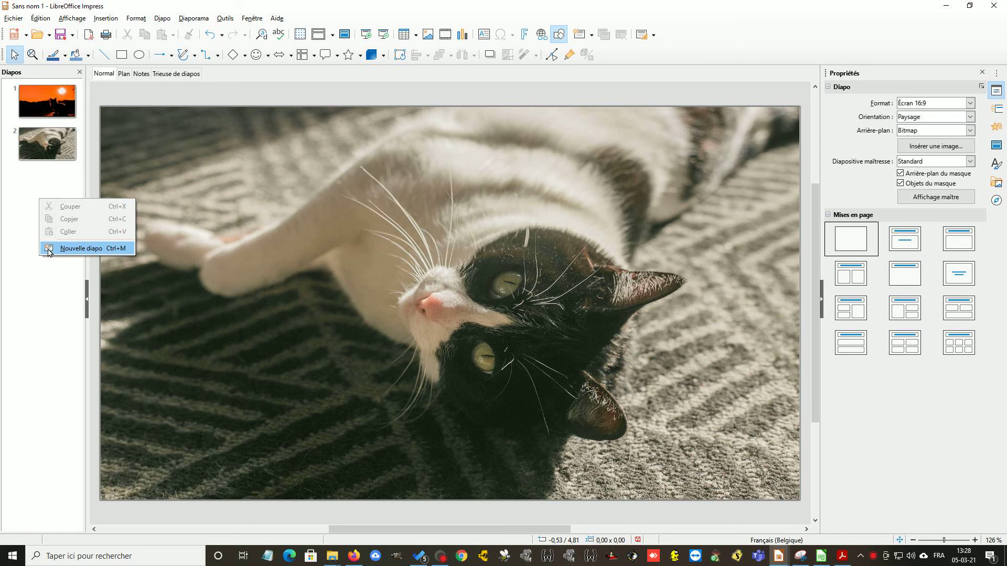
click(65, 250)
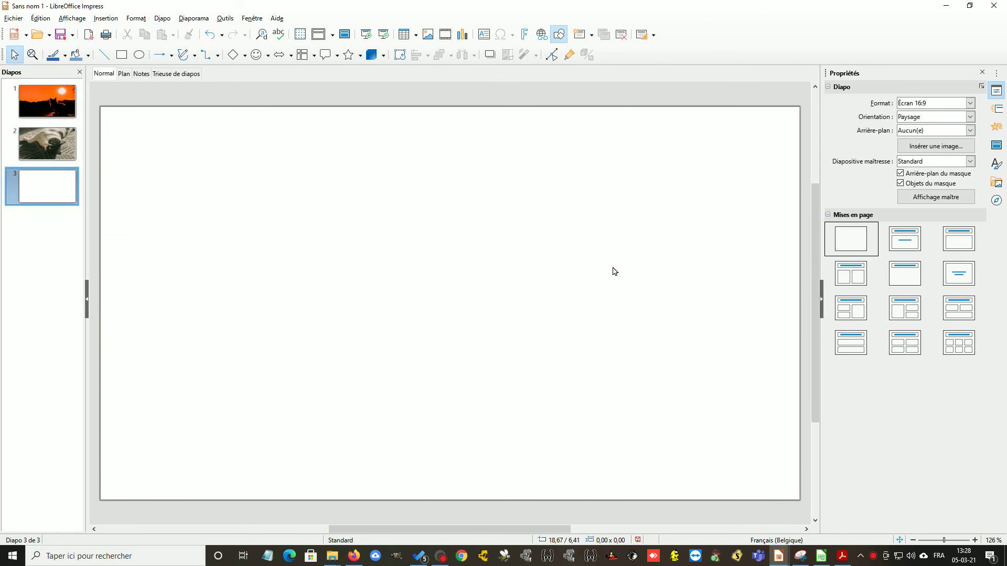
click(923, 151)
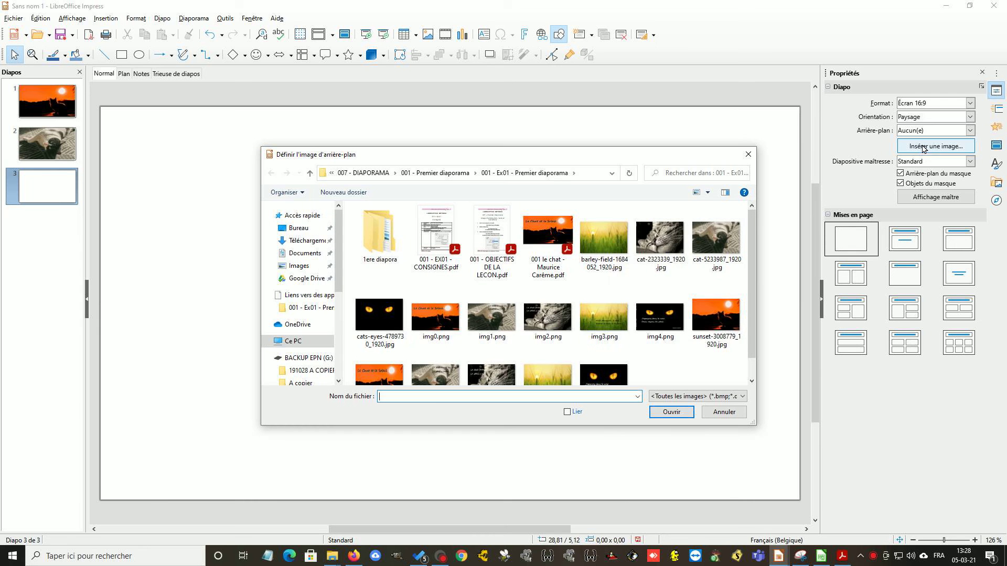
click(654, 257)
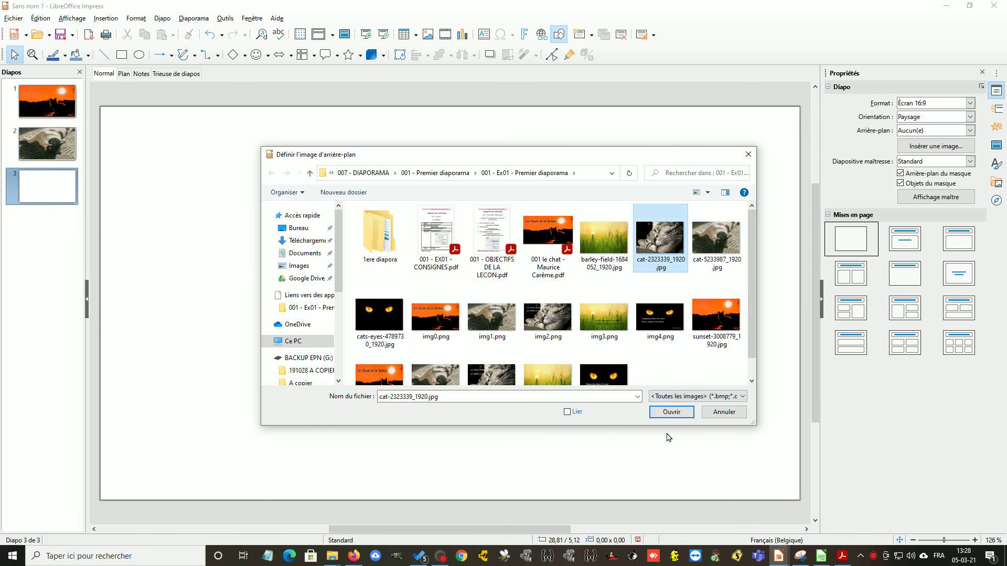
click(669, 413)
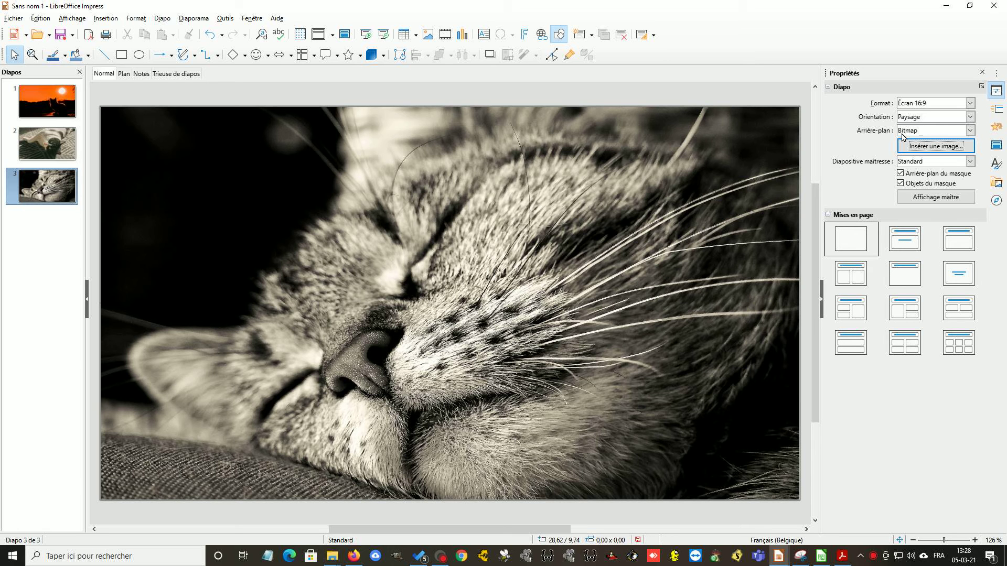
Add a fourth slide and set the image barley-field-1684052_1920.jpg as its background
right_click(44, 227)
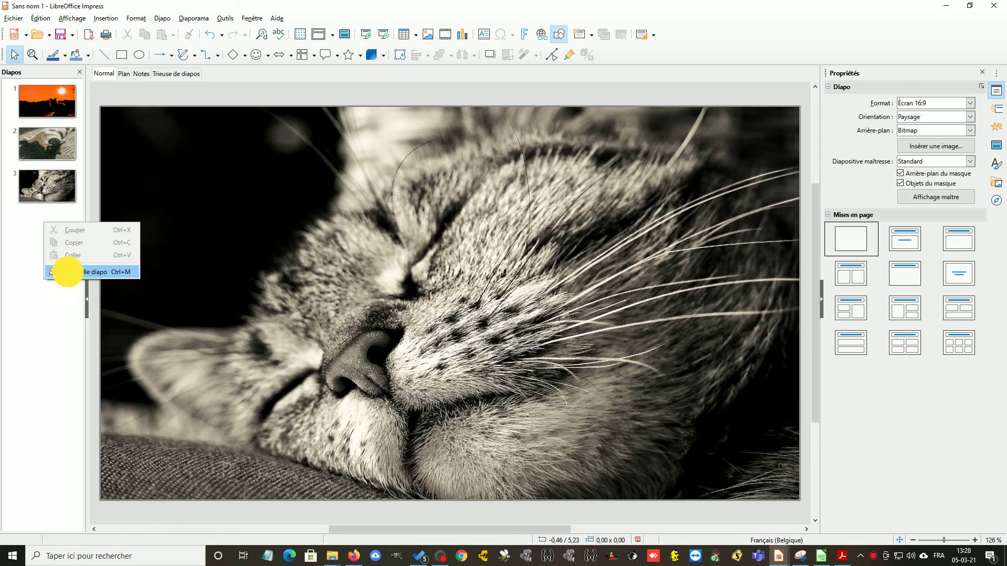
click(67, 272)
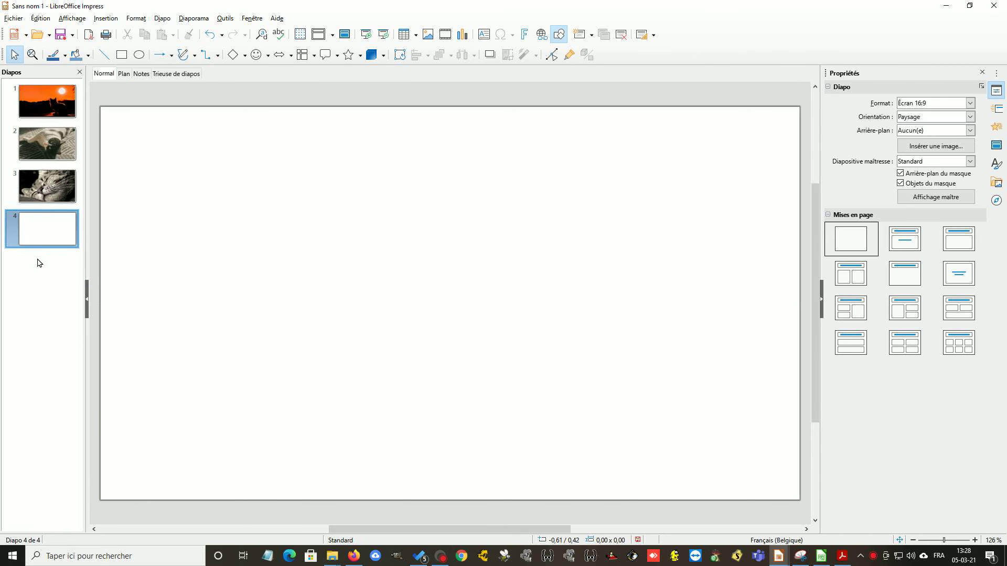
click(926, 147)
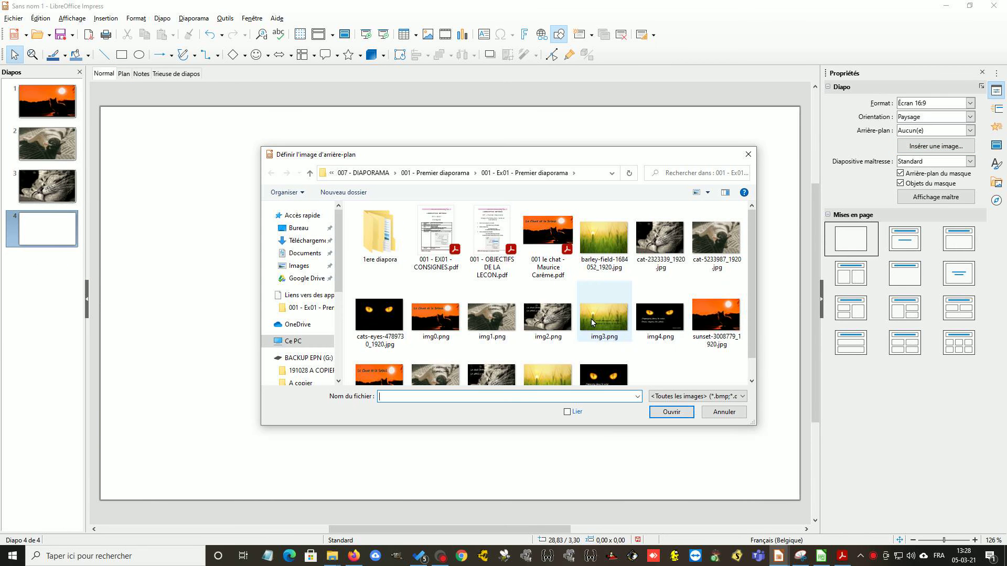
click(605, 324)
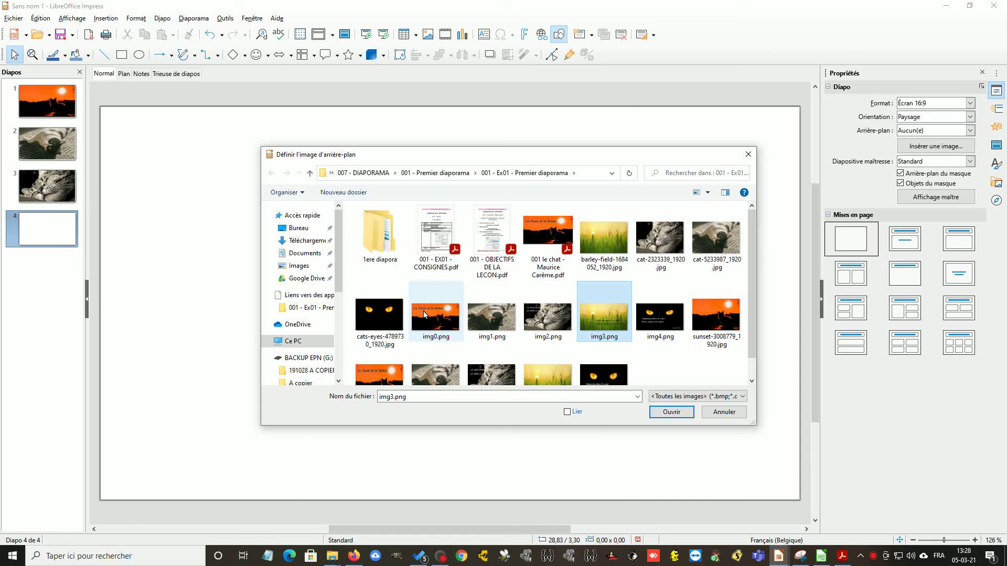
click(611, 257)
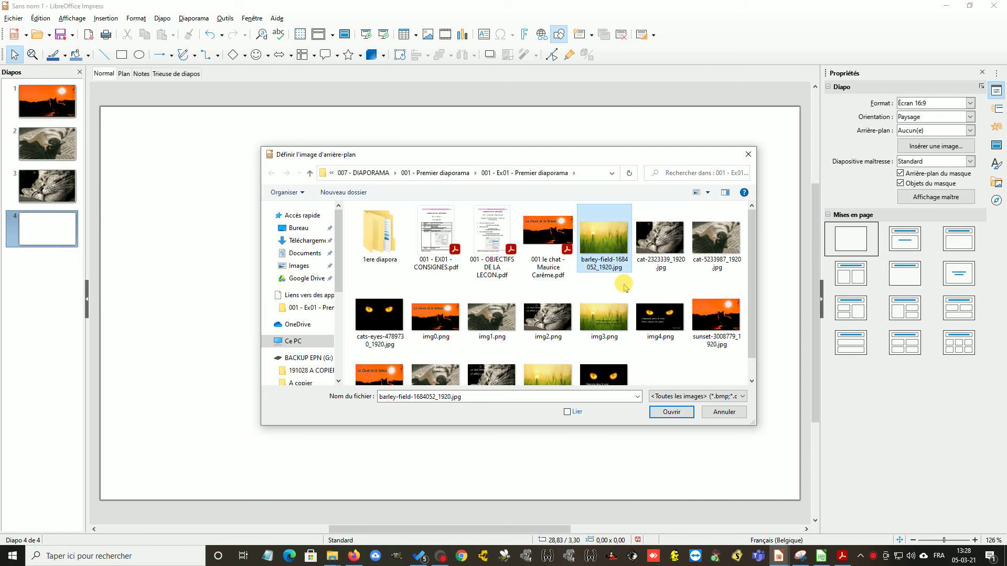
click(671, 412)
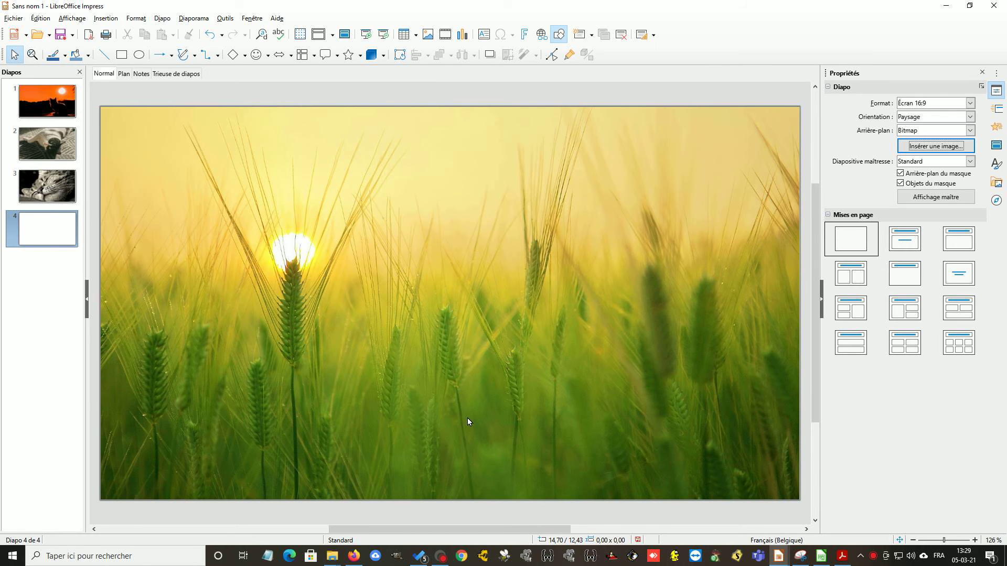
Add a fifth slide and set the image cats-eyes-4789730_1920.jpg as its background
click(21, 287)
right_click(25, 287)
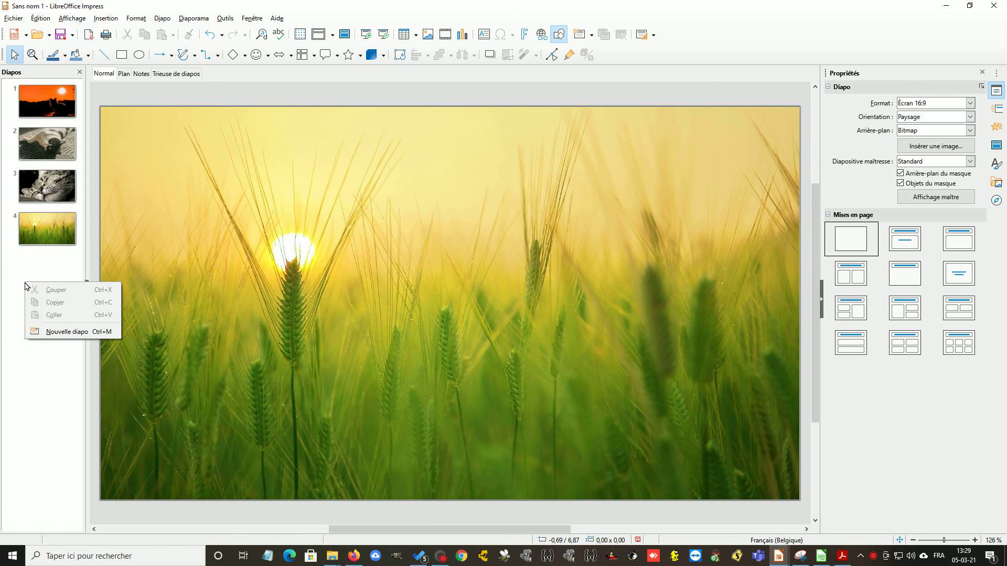
click(49, 330)
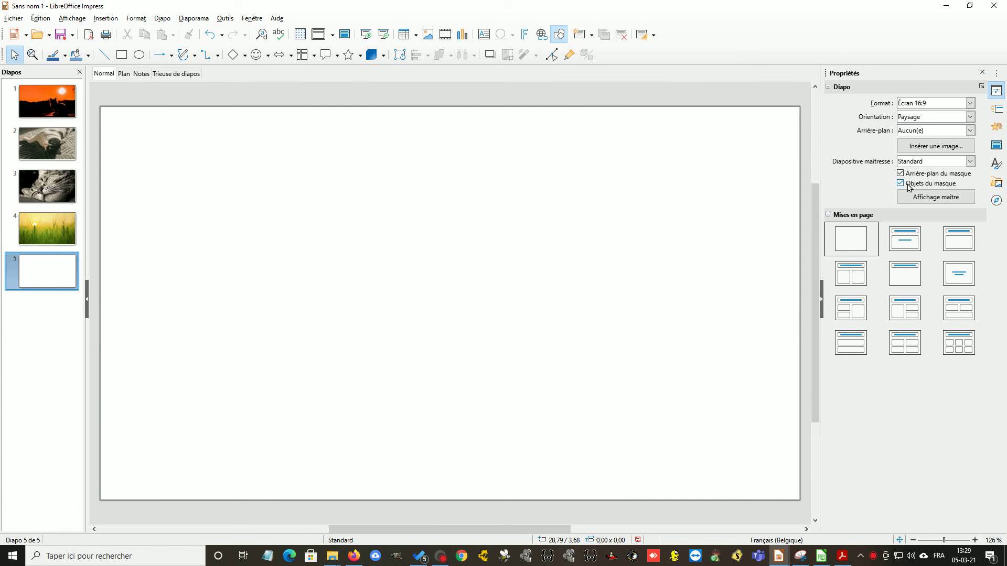
click(923, 147)
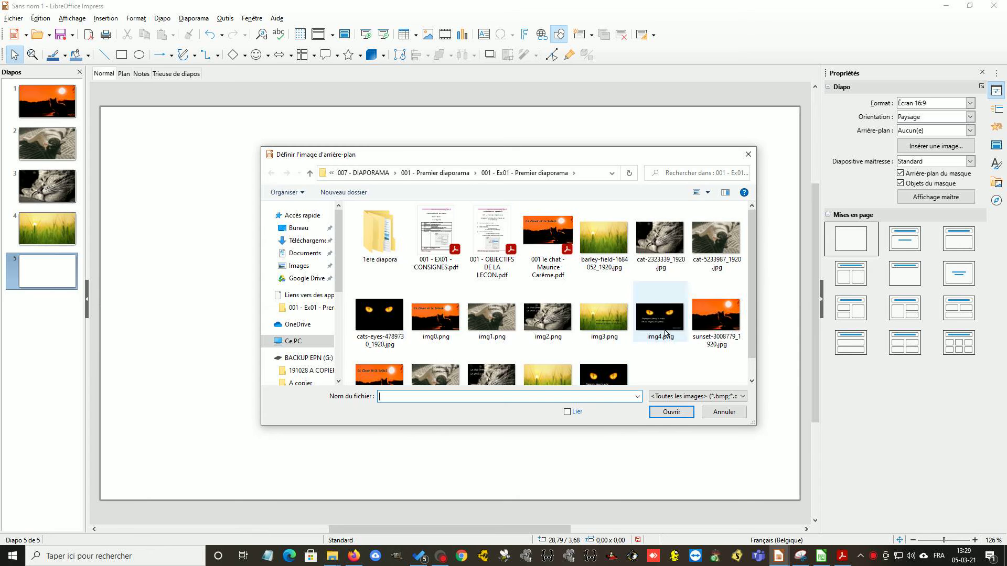
scroll(592, 352, down, 1)
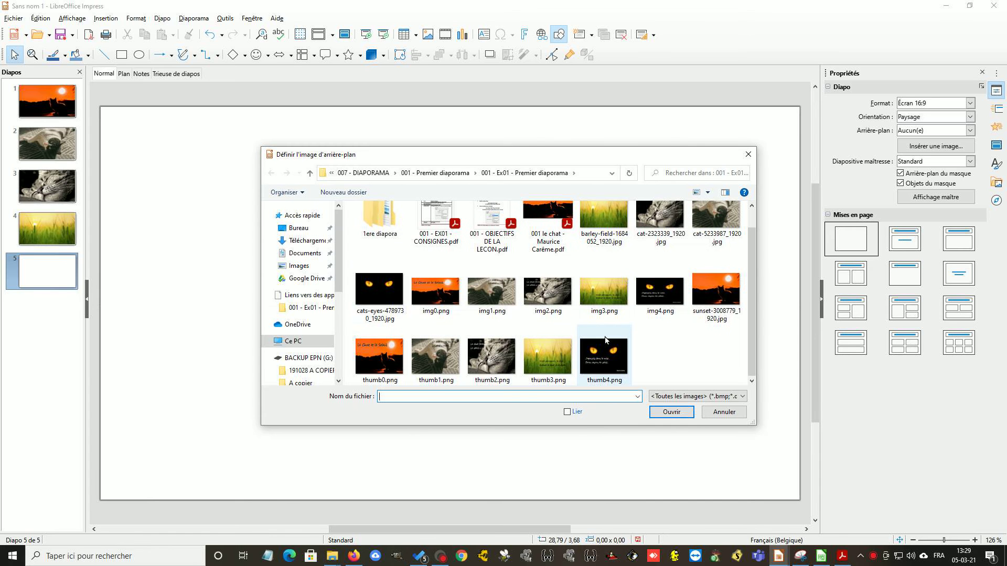
click(379, 294)
click(671, 412)
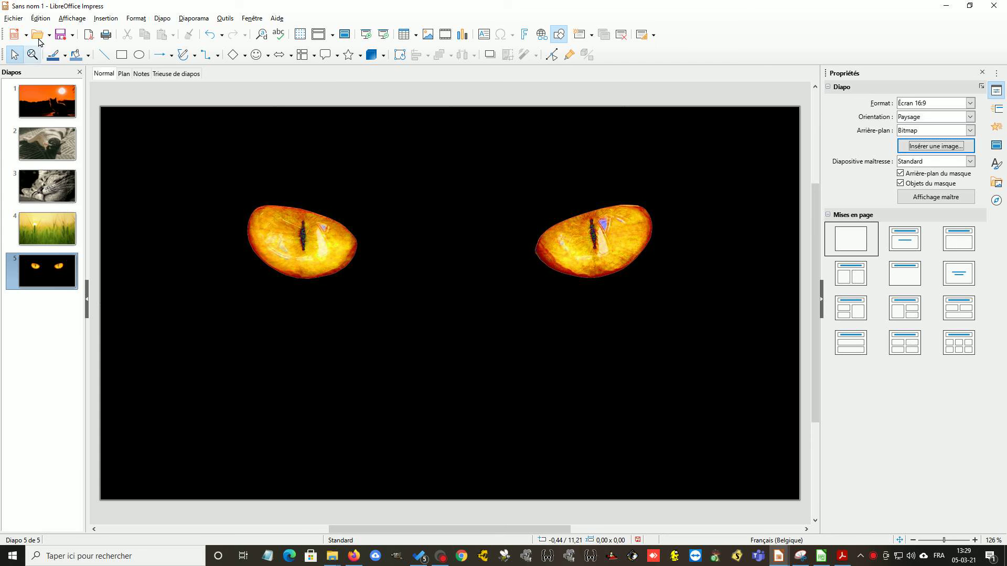
Start saving the presentation under a new name and create a folder named diaporama on the desktop (Bureau)
click(12, 19)
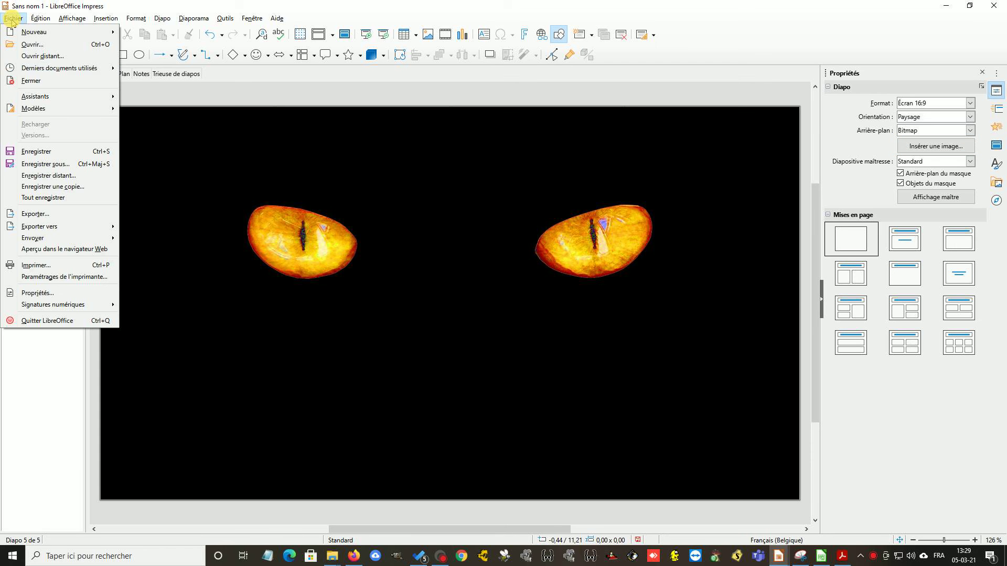
click(47, 164)
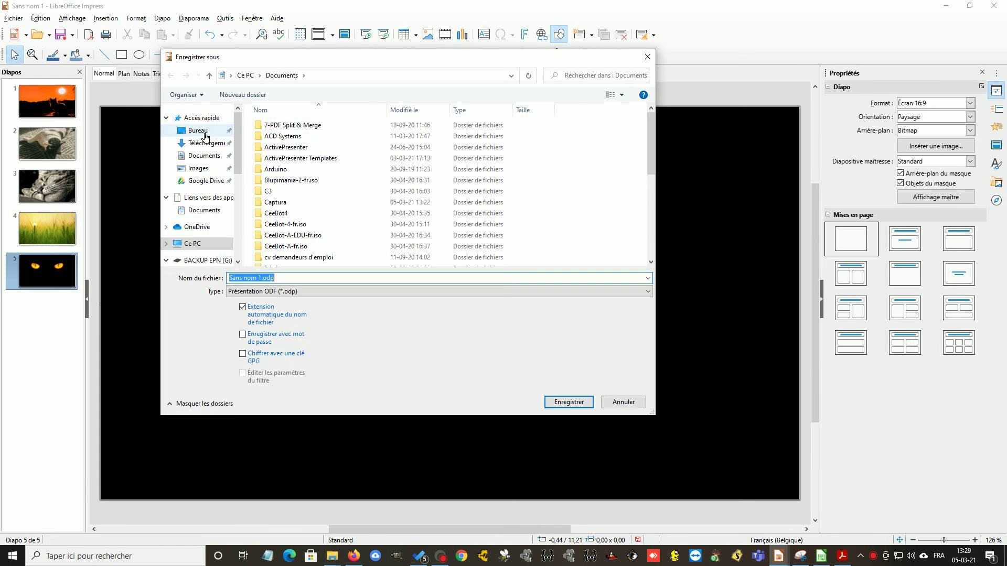
click(205, 136)
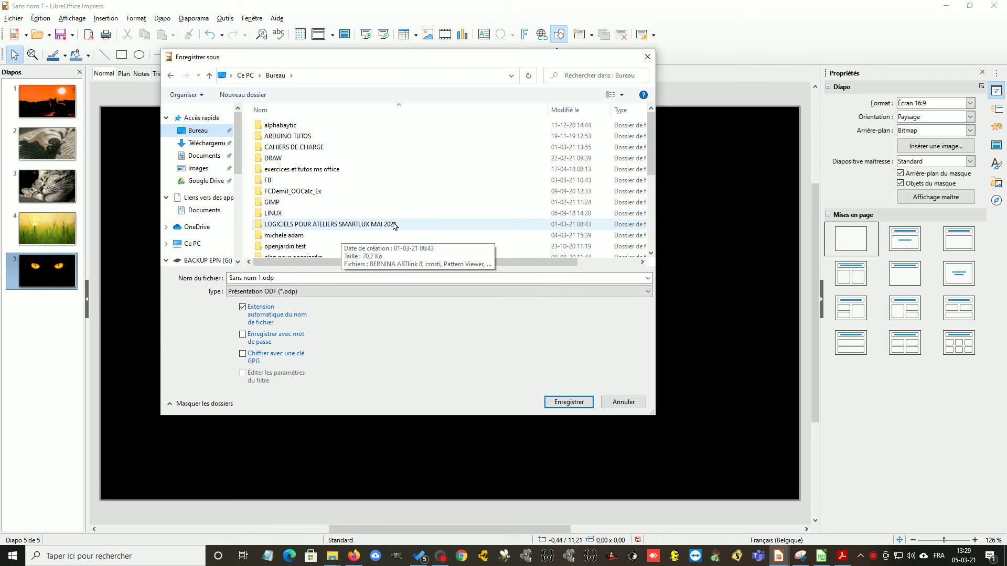
right_click(399, 184)
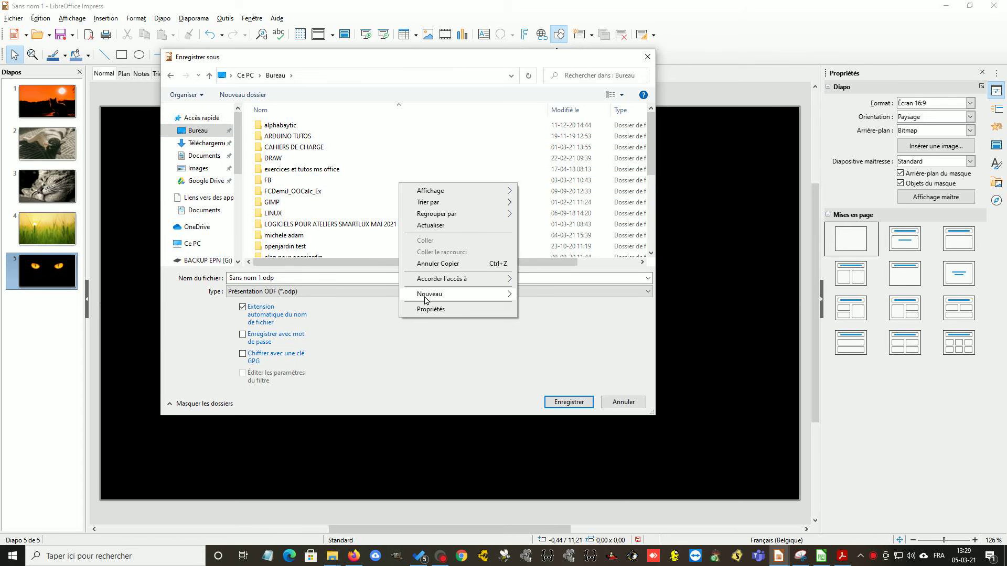
mouse_move(426, 298)
click(539, 292)
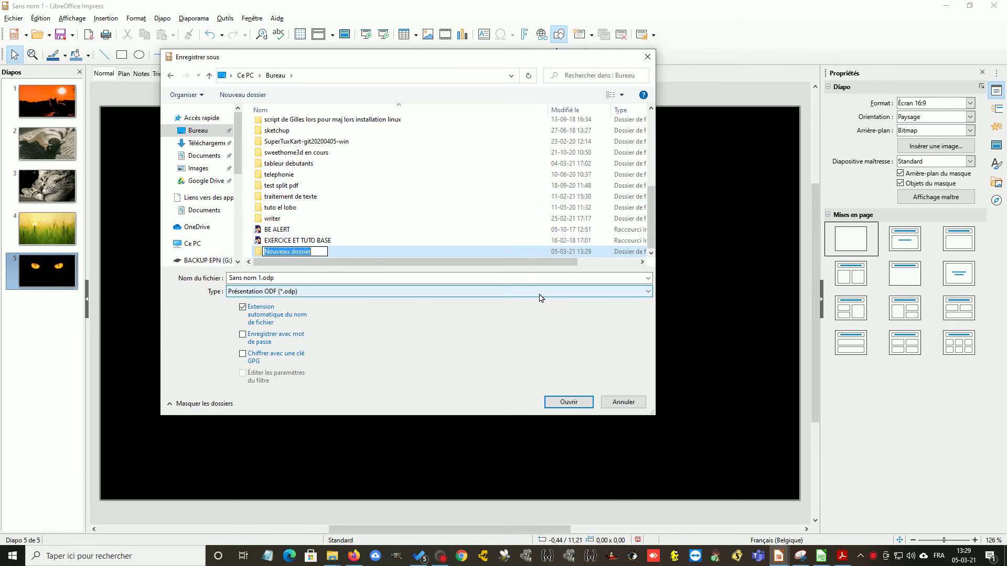
text(diapo)
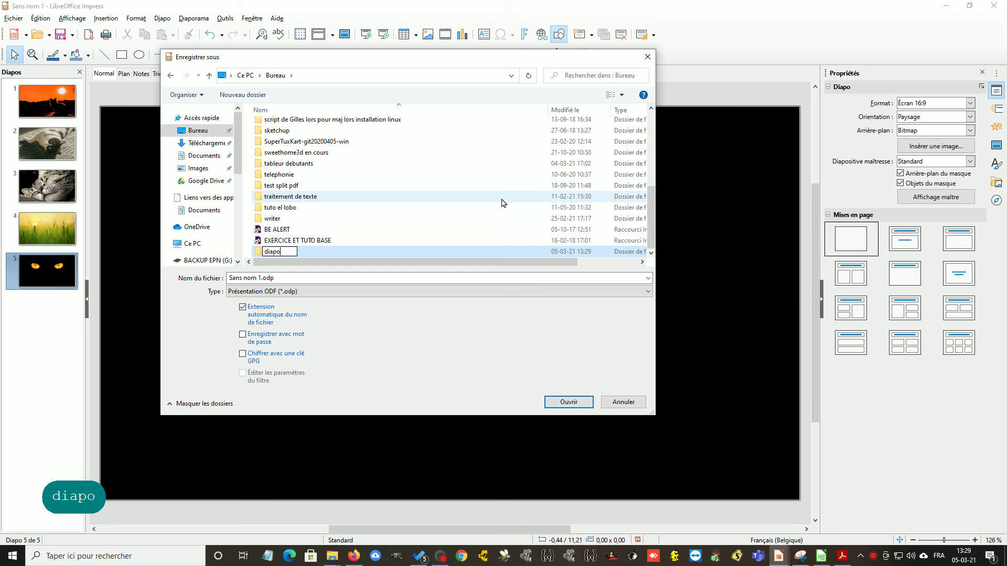
text(rama)
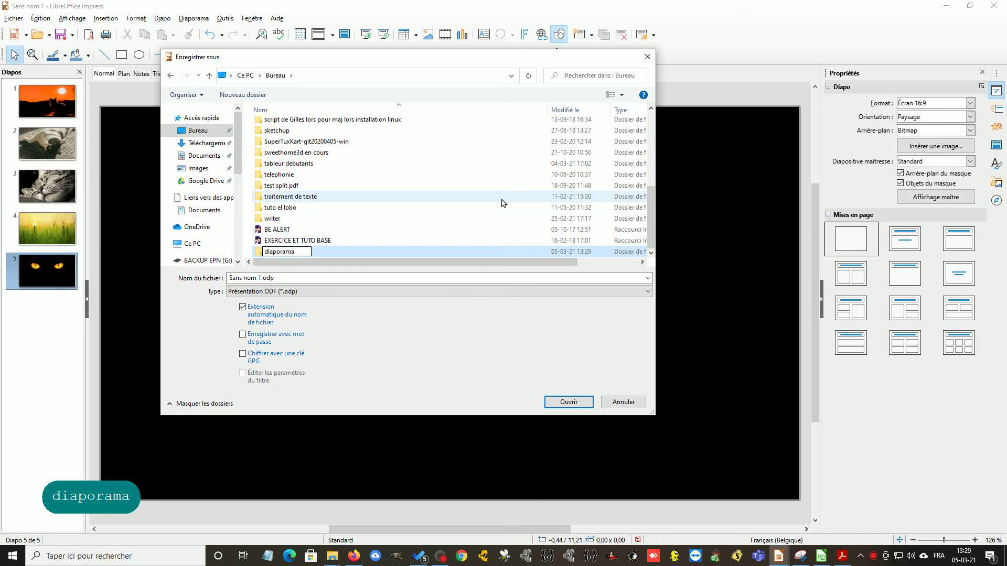
key(Return)
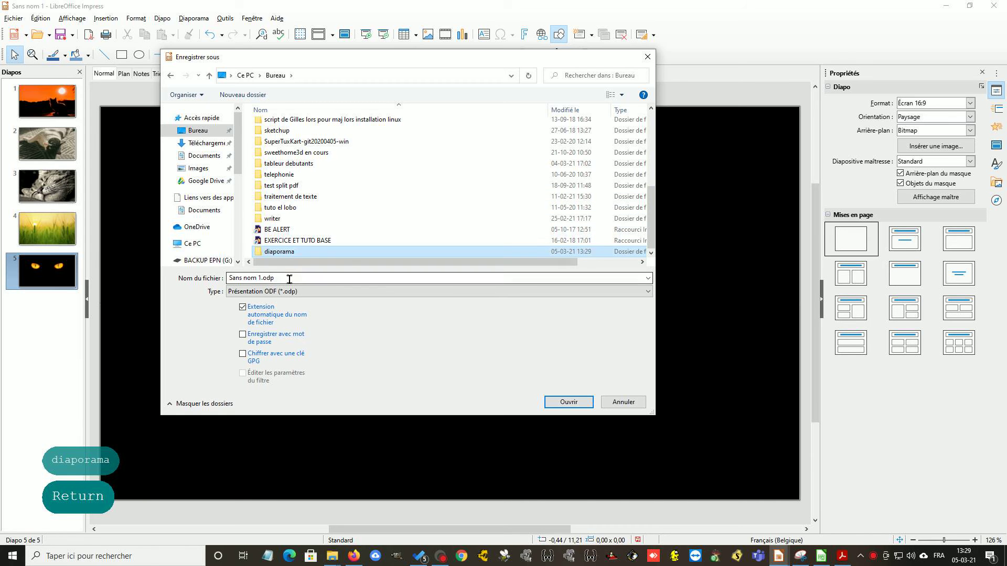
Save the presentation as test1 in ODP format inside the diaporama folder
click(289, 279)
click(303, 252)
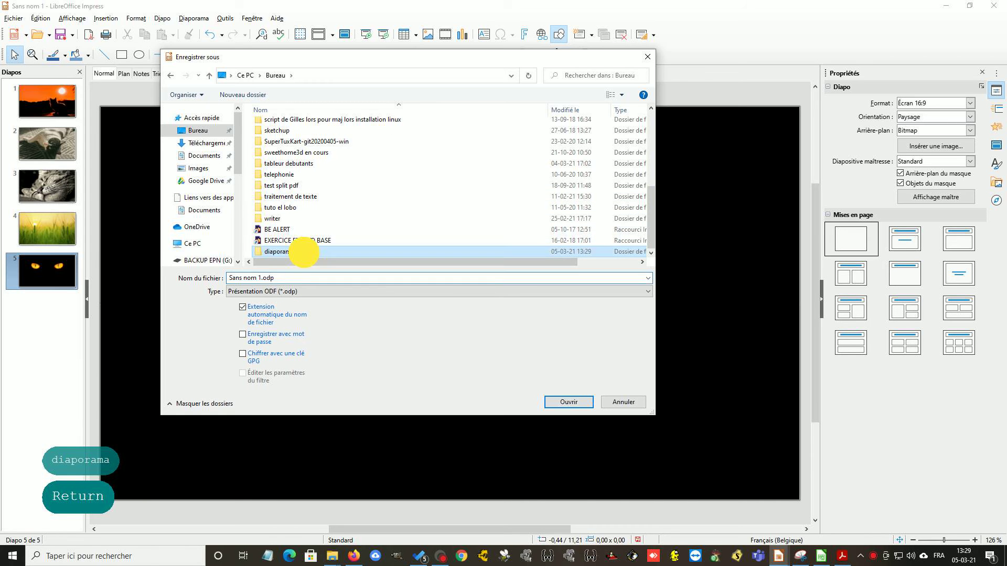
double_click(303, 252)
click(287, 279)
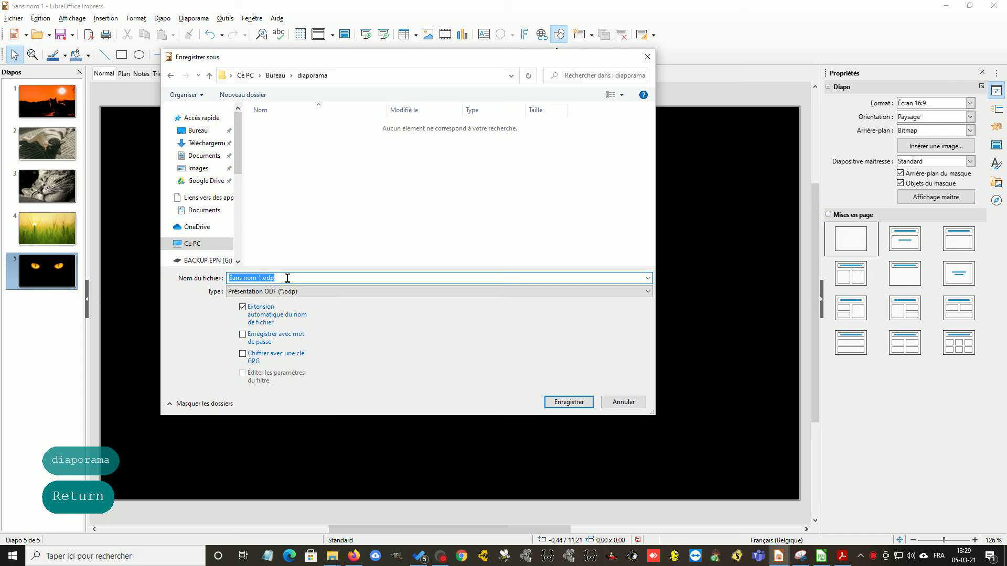
text(test)
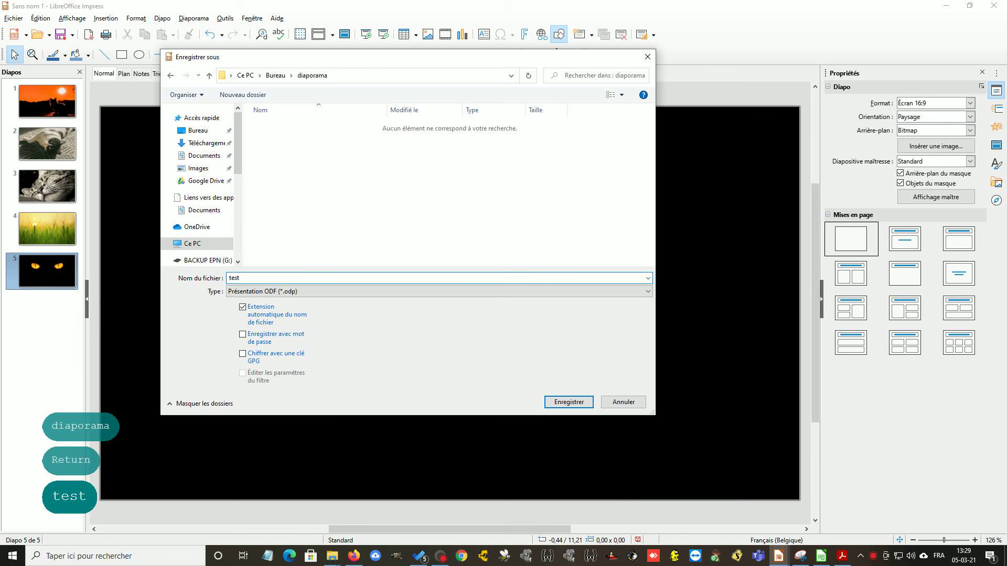
text(1)
click(580, 402)
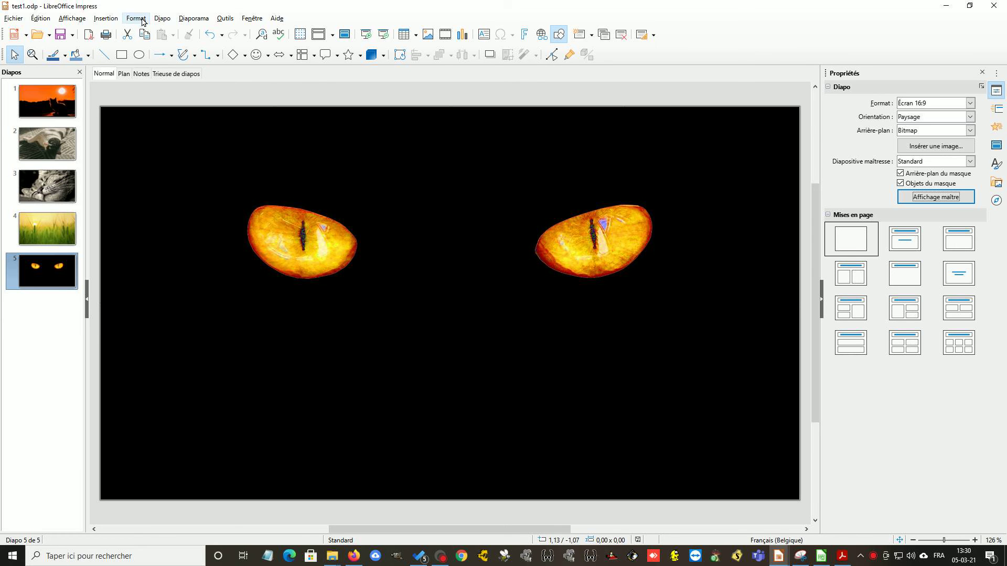
Examine the slide transition settings, switching between them and the slide properties
click(157, 20)
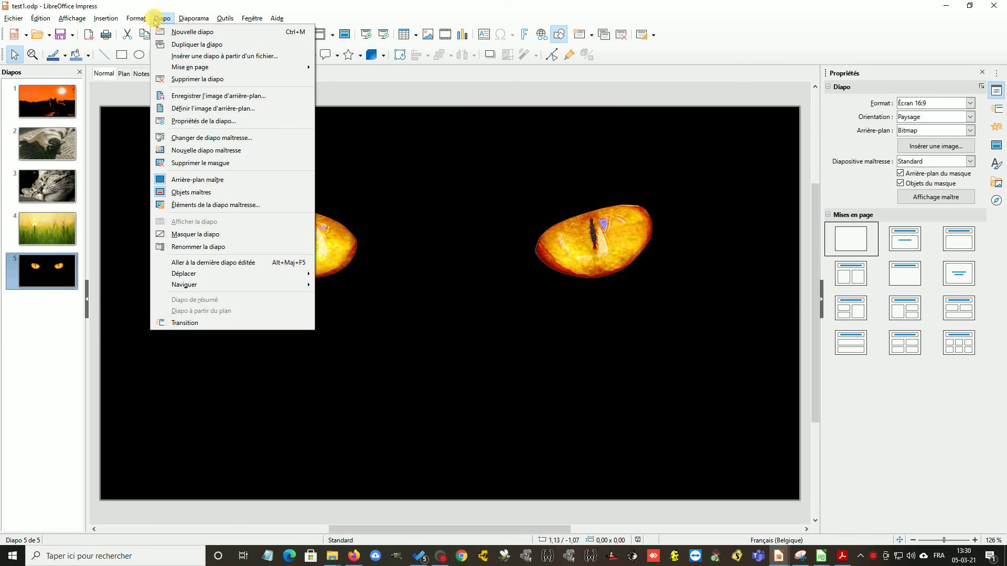
click(181, 324)
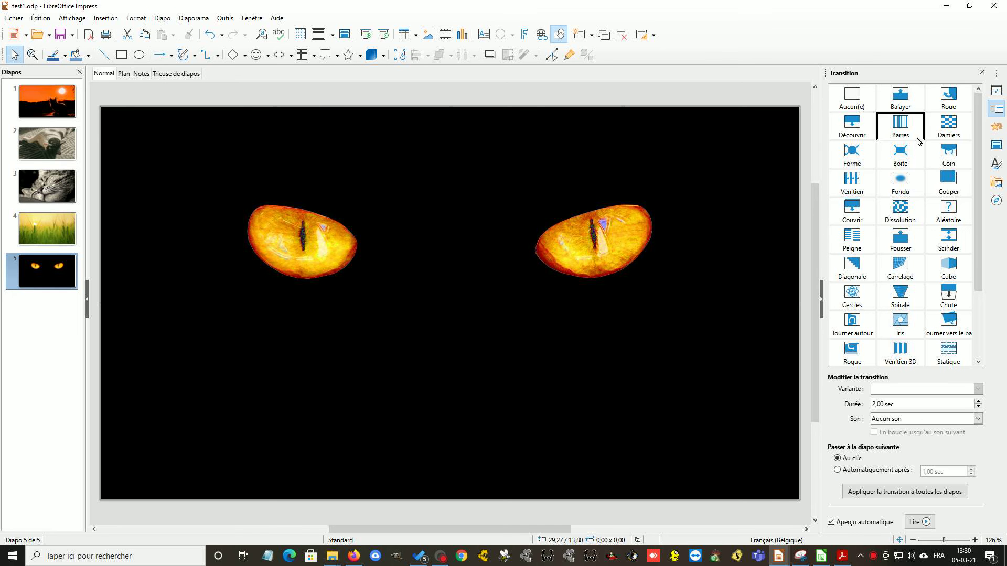
click(997, 93)
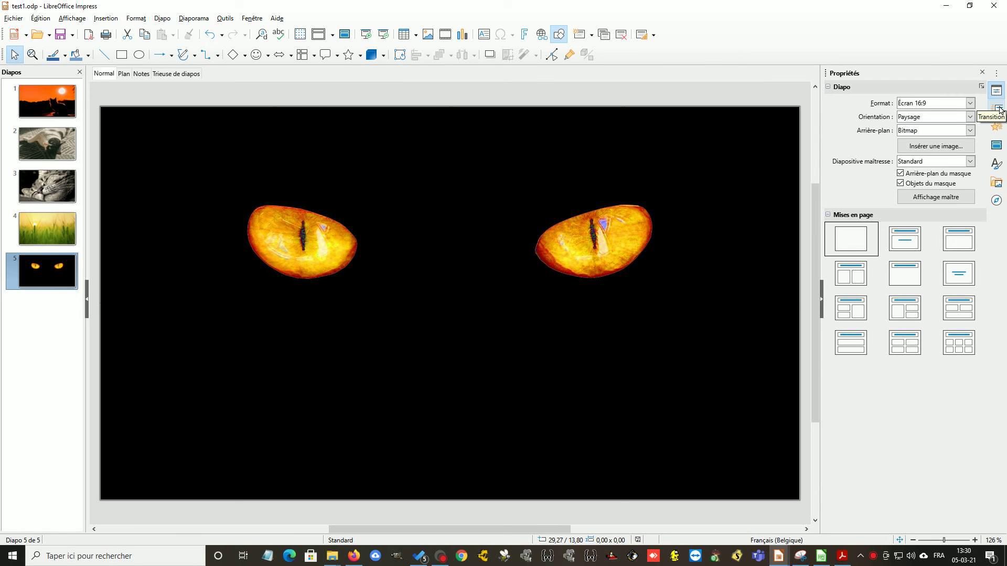
click(998, 108)
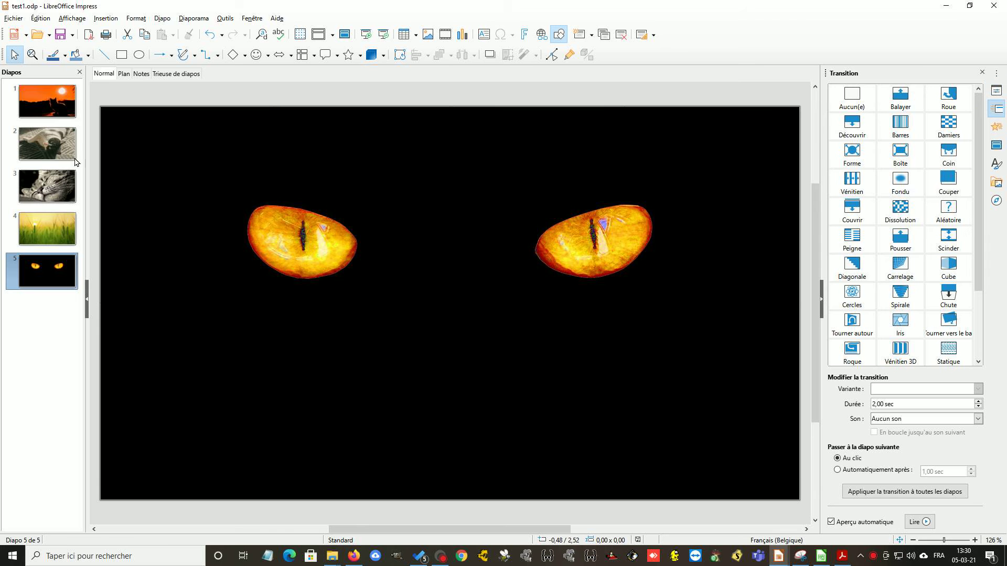
Draw a text box about 13.5 cm wide in the upper sky area of slide 1, beside the sun
click(34, 104)
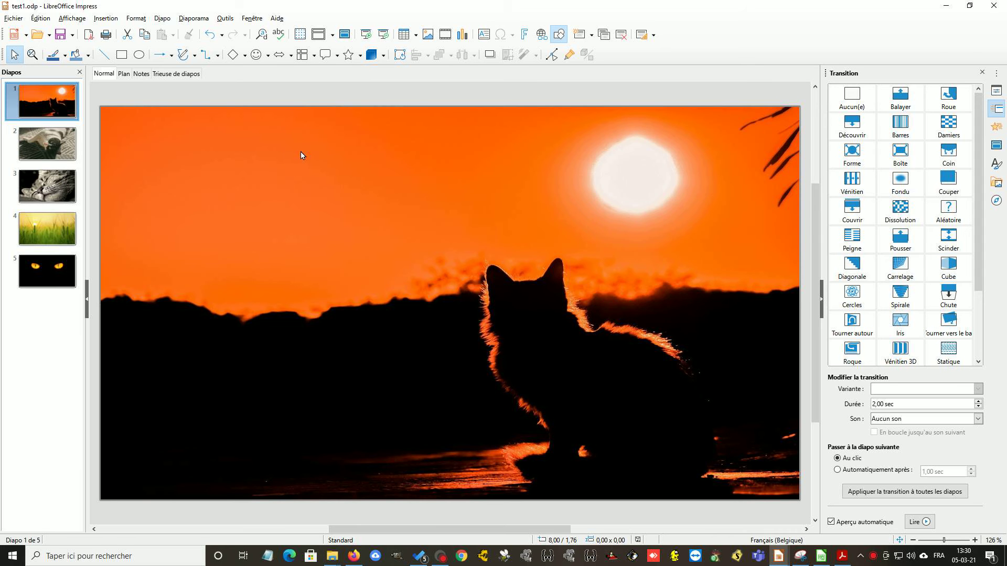
click(996, 92)
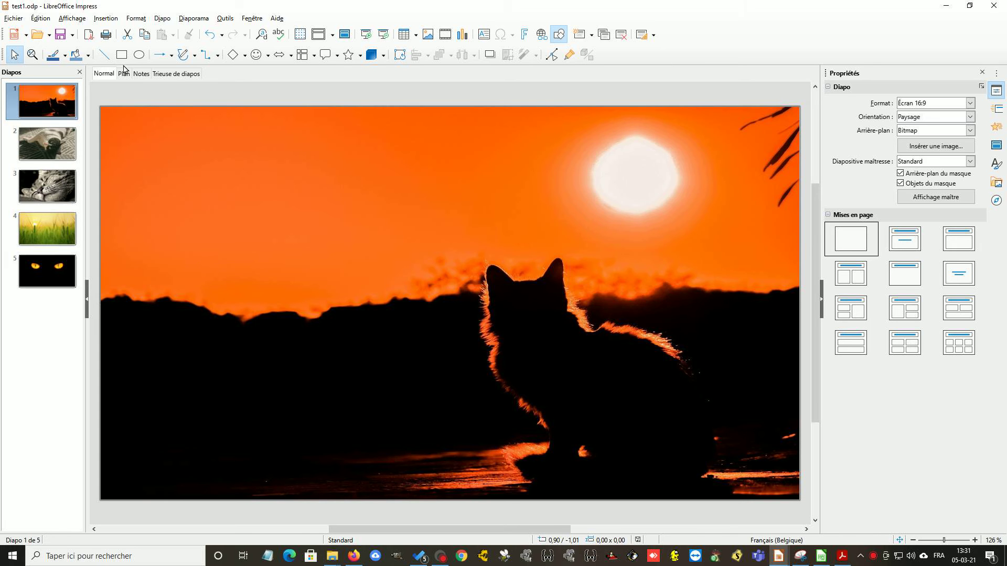
click(95, 17)
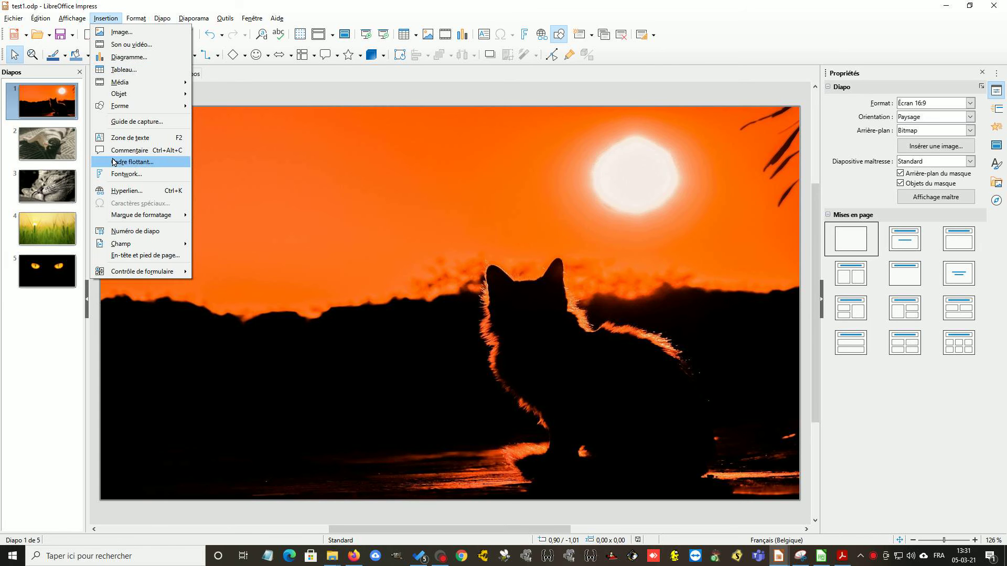
click(130, 137)
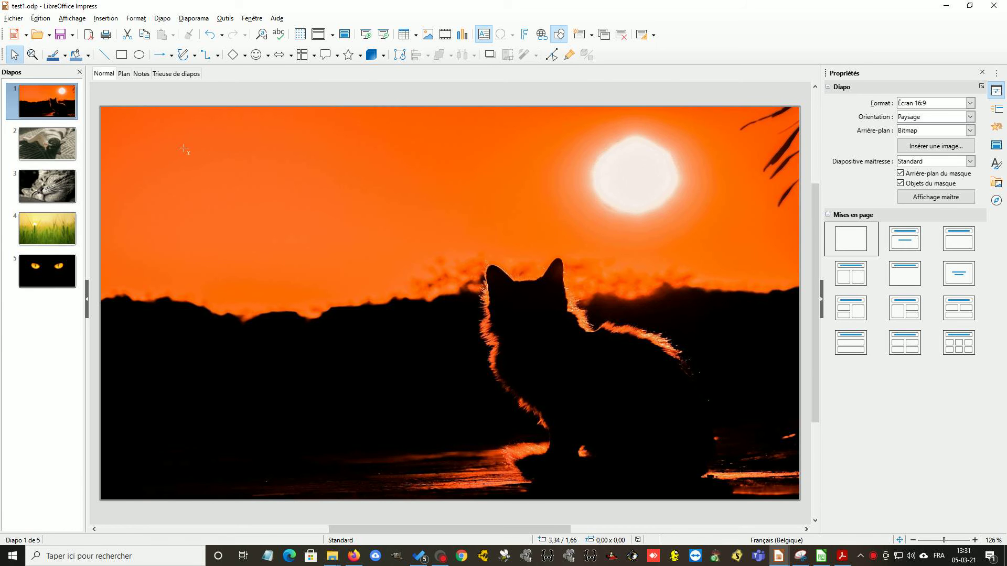
drag(184, 149, 524, 229)
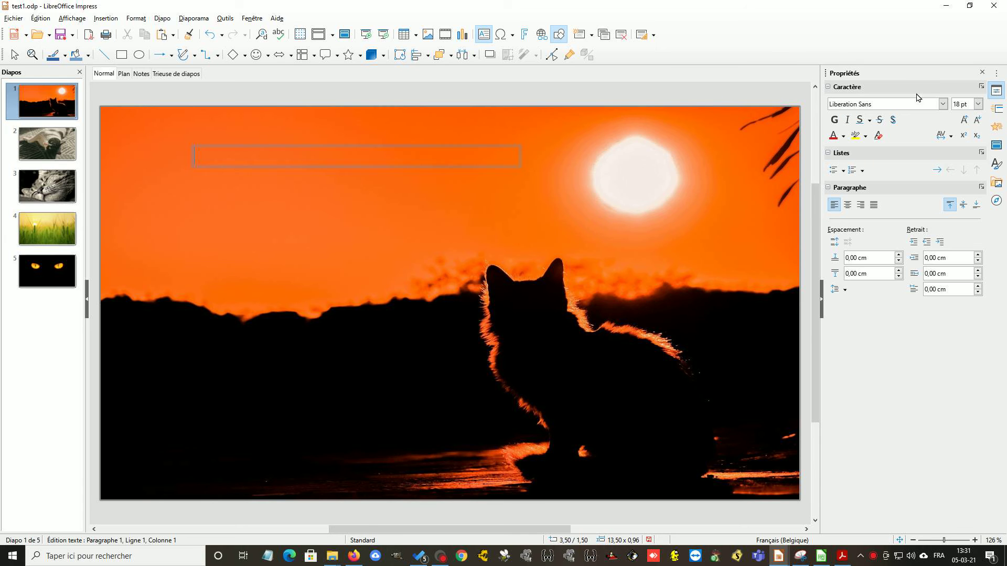
Format the text box's characters as Segoe Script, 48 pt, bold with shadow
click(941, 105)
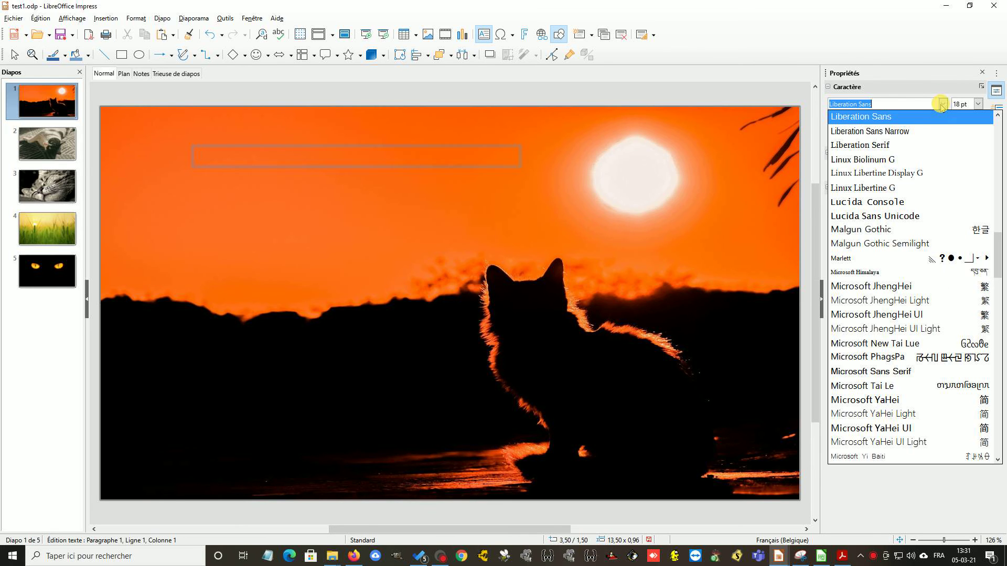
text(seg)
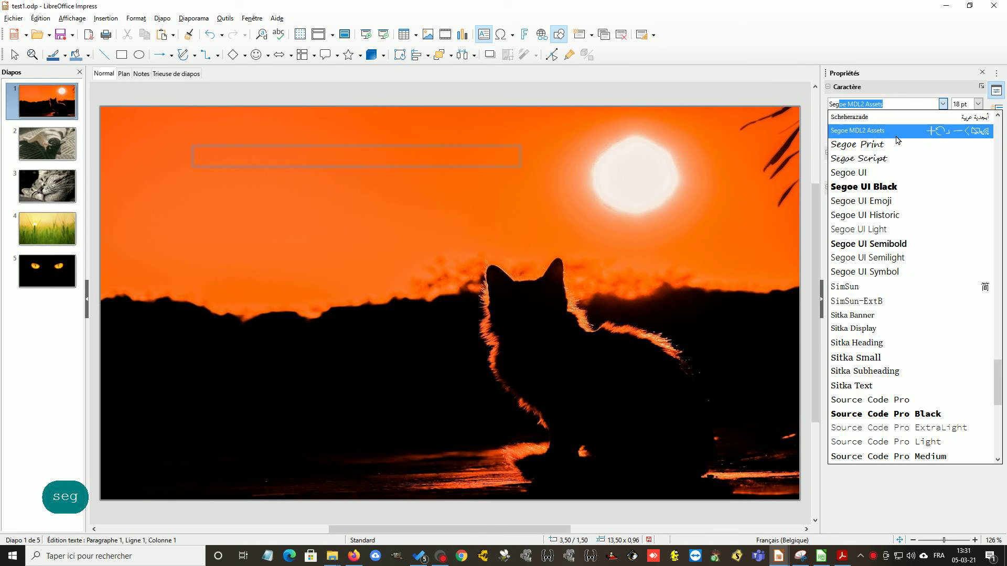
click(891, 157)
click(978, 104)
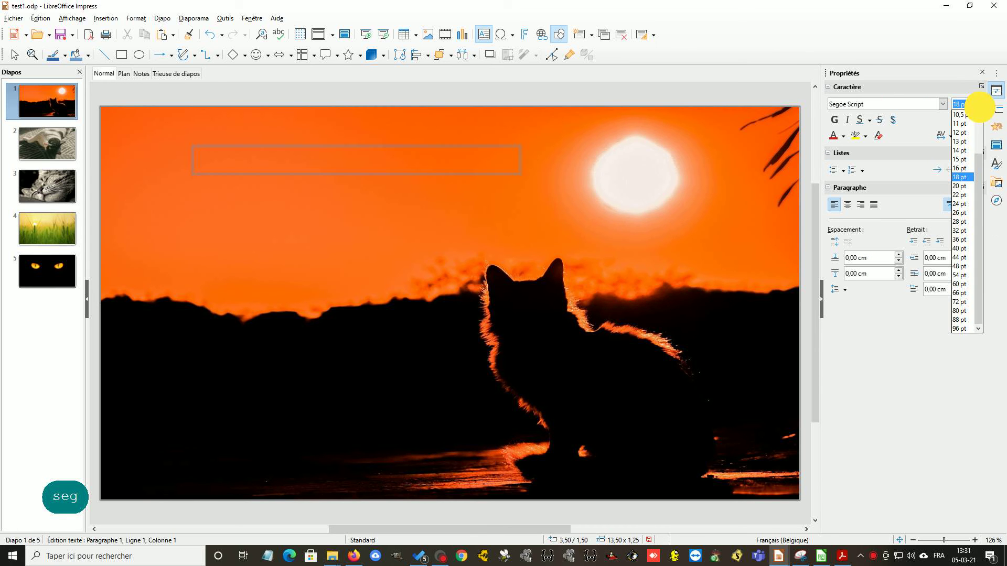
click(961, 266)
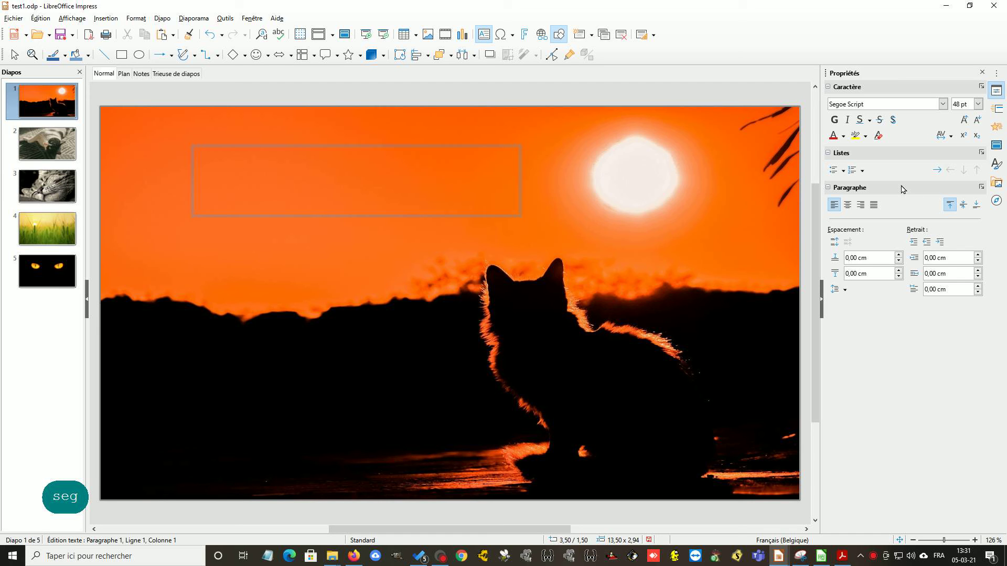
click(834, 120)
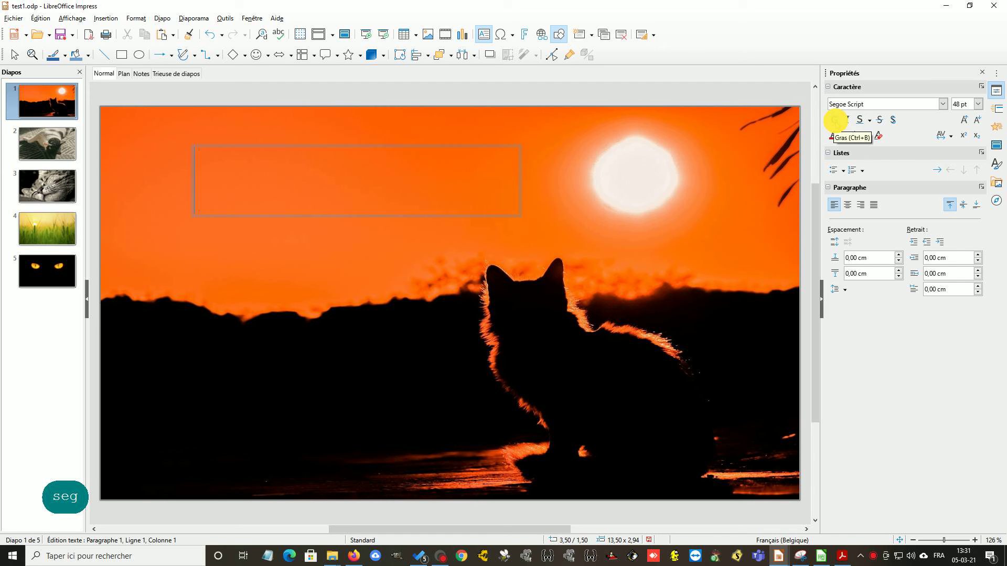
click(891, 120)
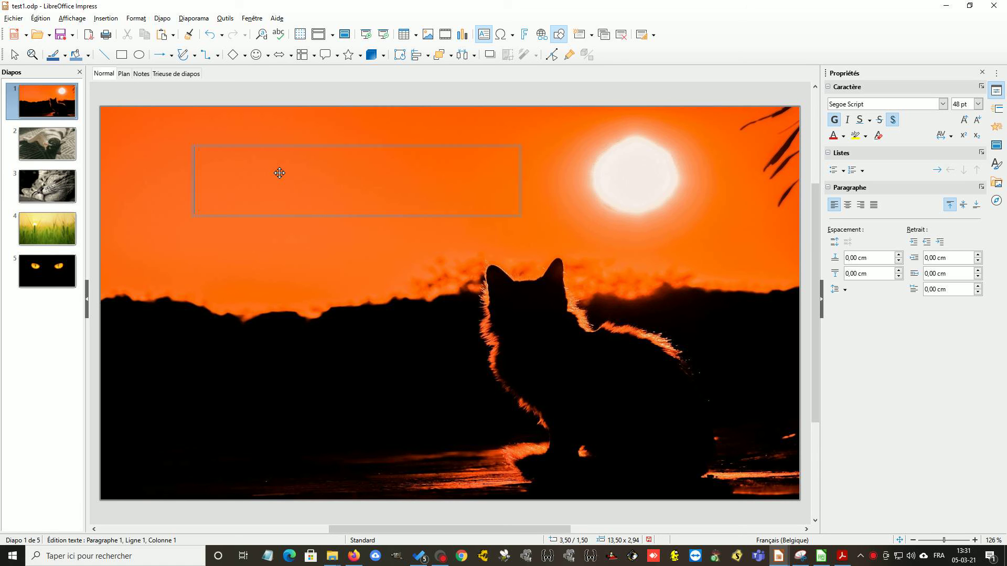
Enter the title "Le chat et le soleil" in the text box on slide 1
text(Le )
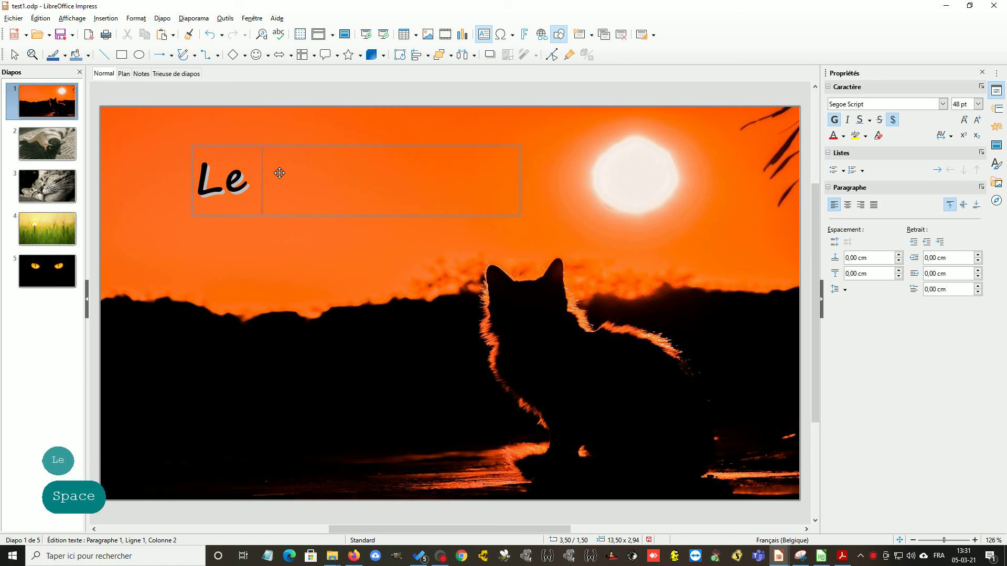
text(chat et )
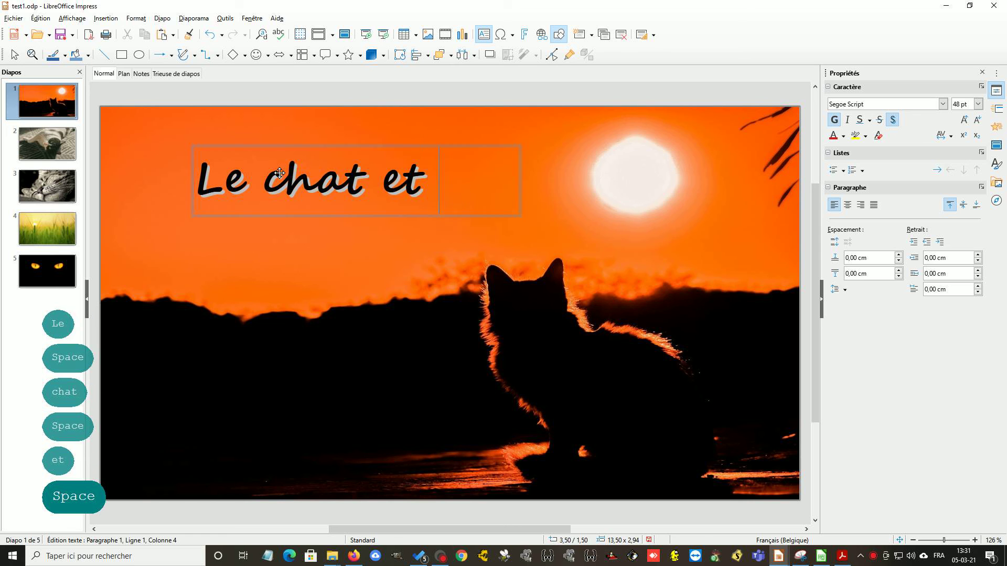
text(le sola)
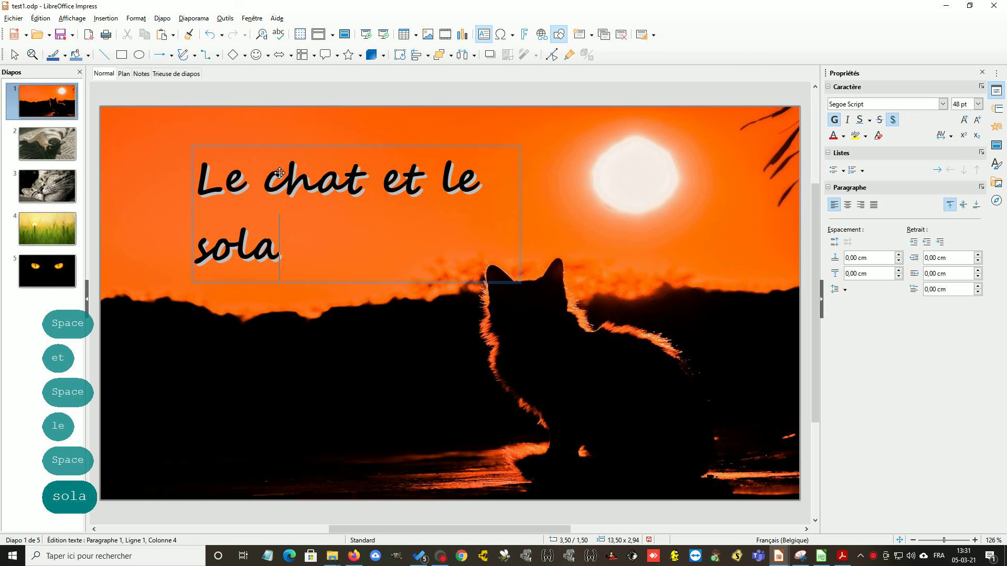
key(BackSpace)
text(eil)
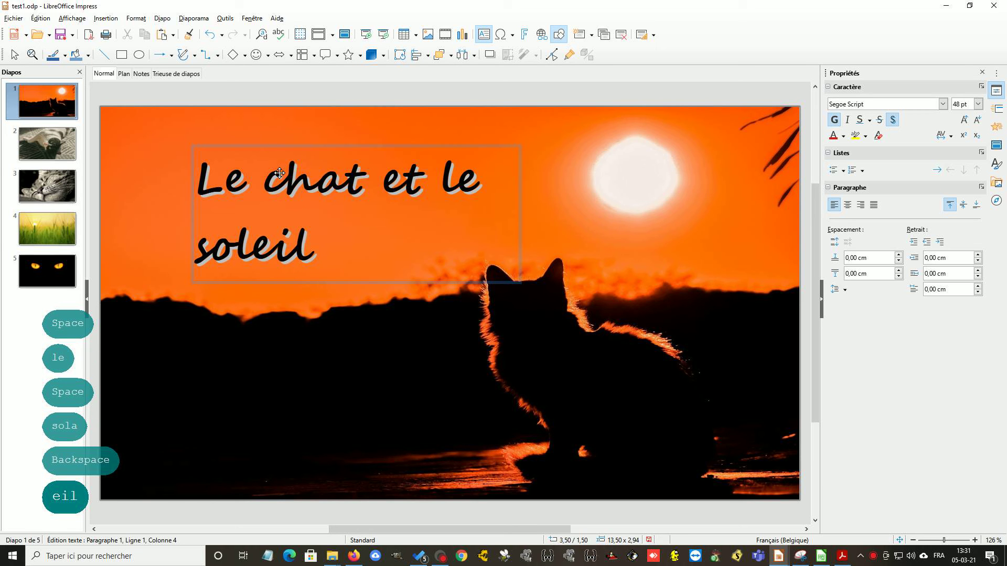
click(564, 216)
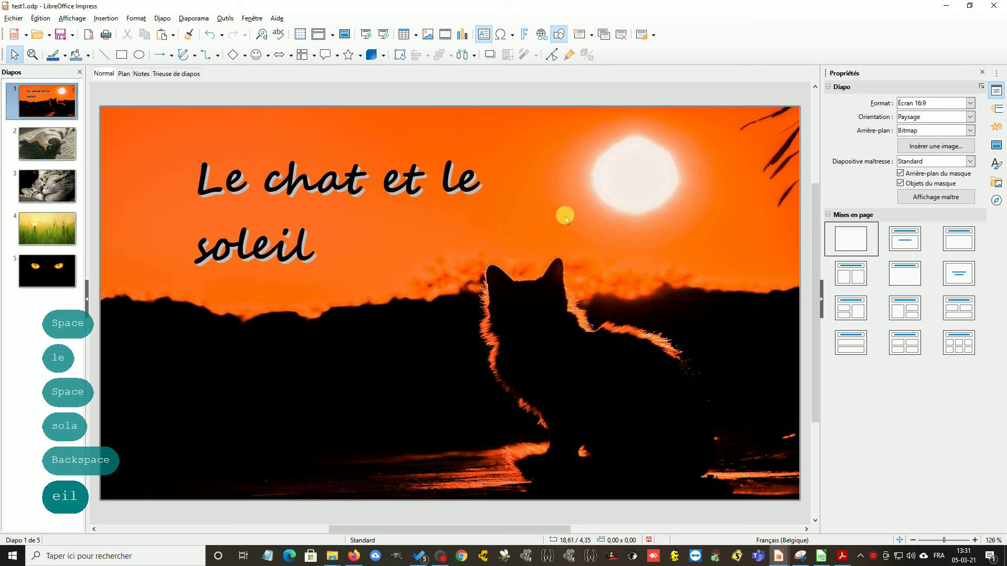
Resize the title text box to about 17.5 cm wide and 5 cm high so the title fits on one line
click(411, 181)
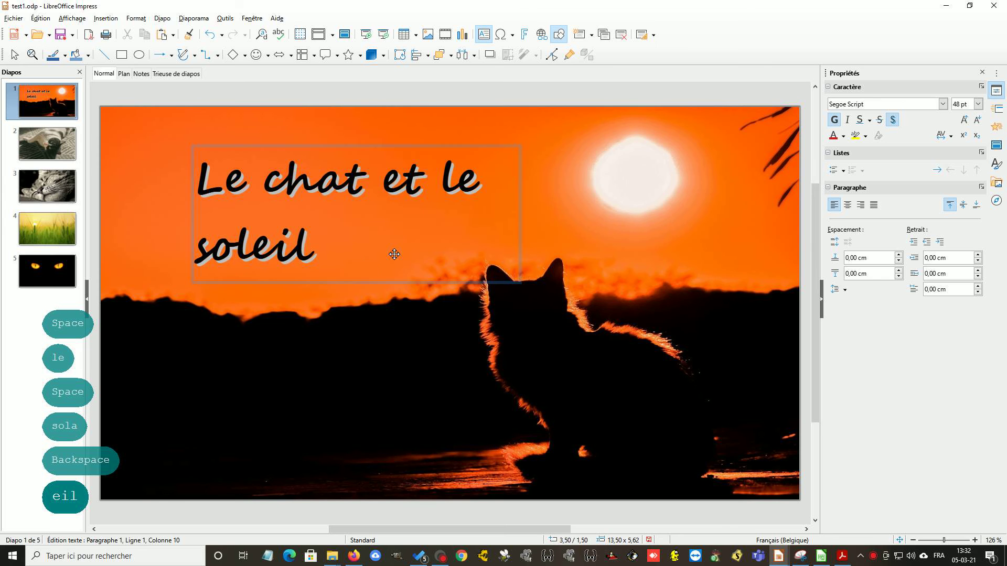
click(506, 278)
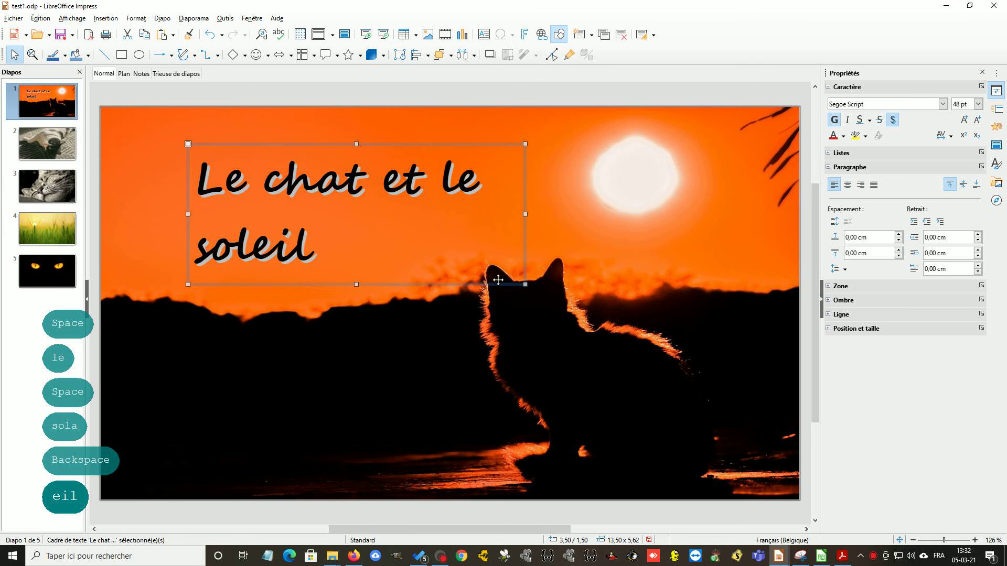
drag(525, 284, 624, 269)
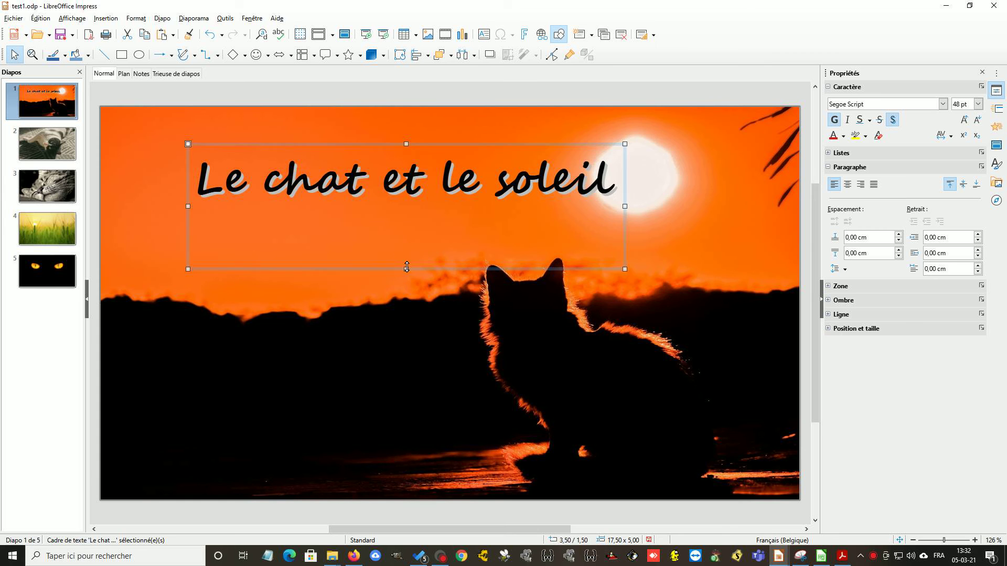
Reduce the slide 1 title box's height to about 3 cm and move it clear of the sun, at about 1.27 / 2.11 cm
drag(404, 269, 409, 219)
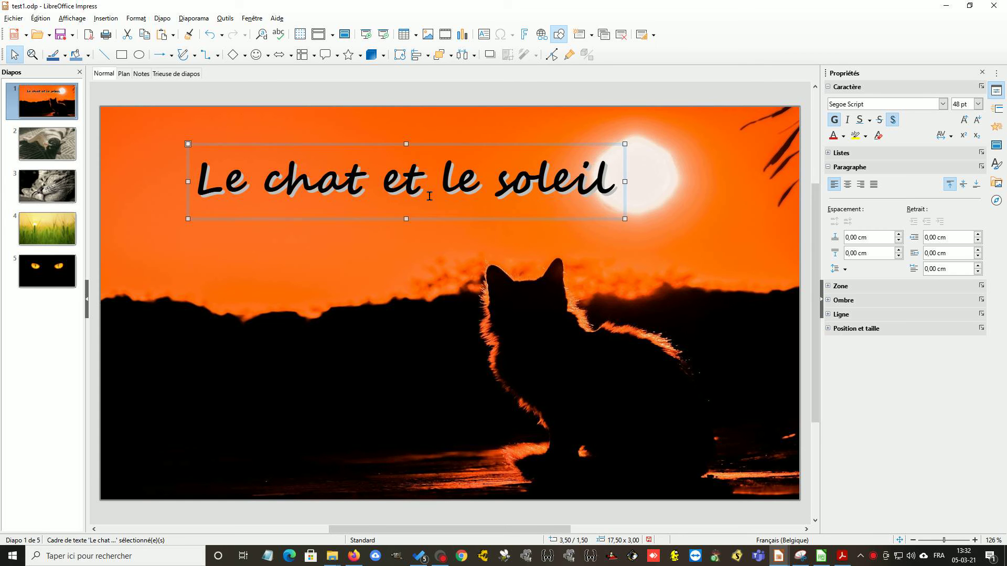
drag(445, 145, 357, 162)
click(362, 183)
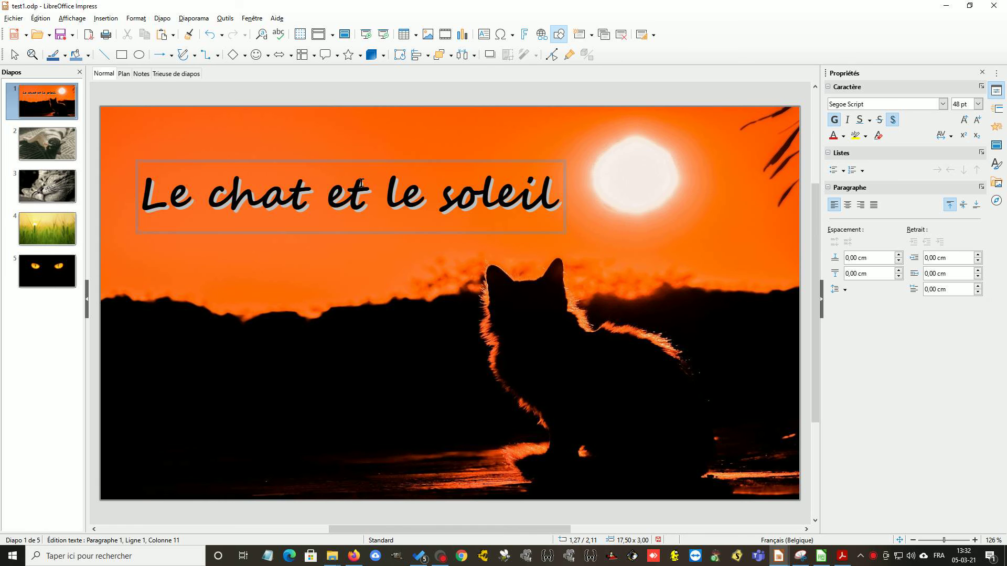
click(366, 260)
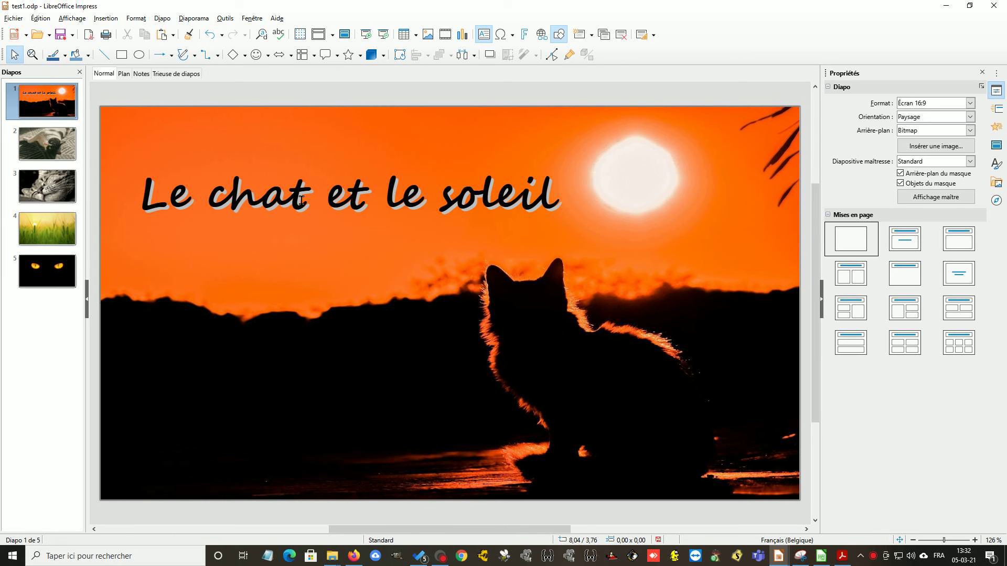
Draw a text box about 18 cm wide across the upper part of slide 2, above the lying cat
click(50, 147)
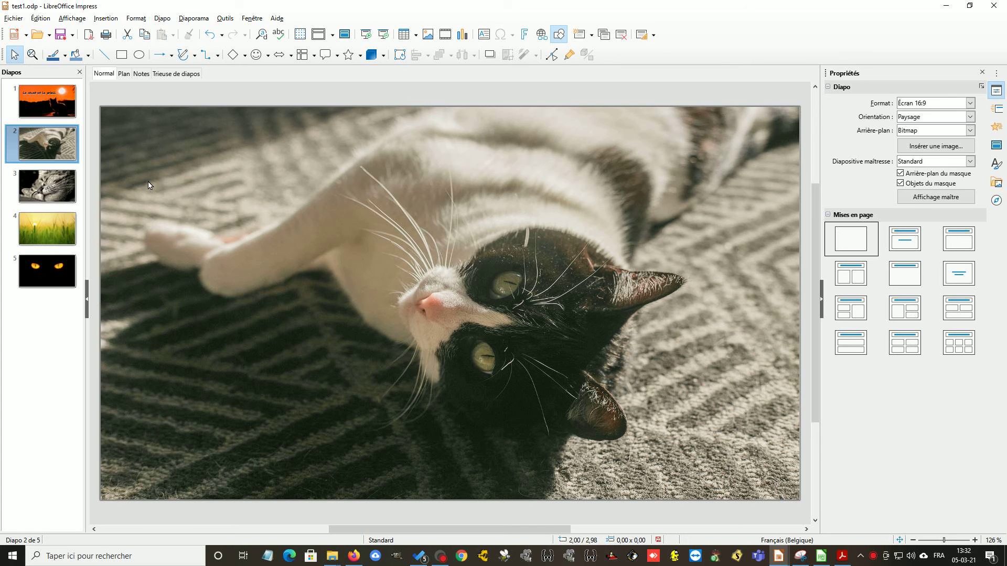
click(62, 150)
click(106, 19)
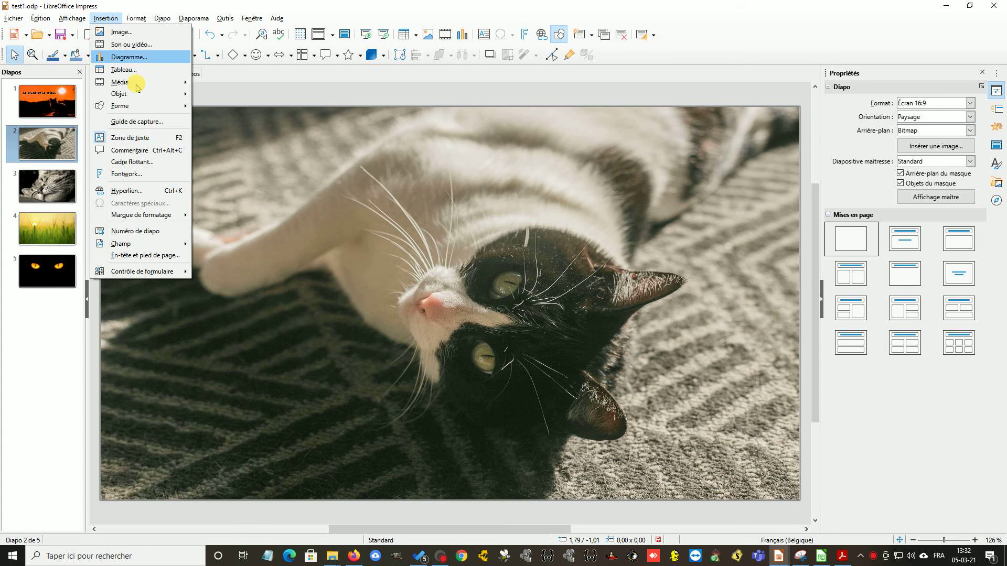
click(137, 139)
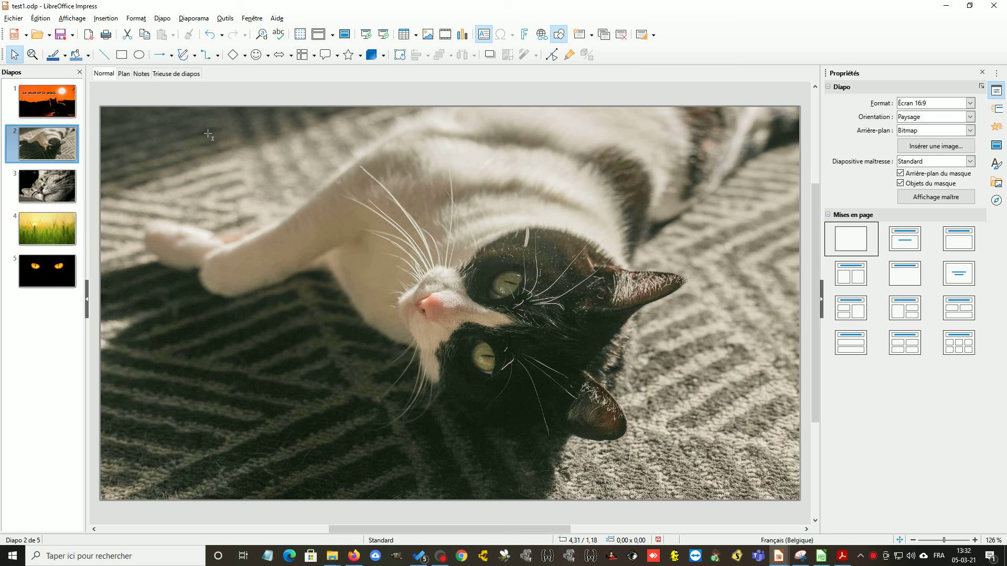
drag(208, 135, 651, 255)
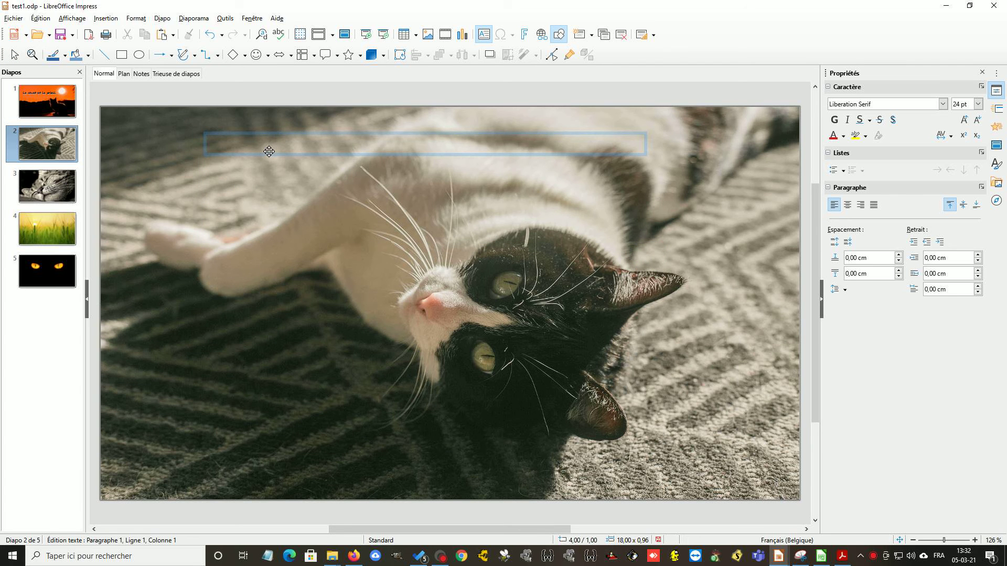
text(Le)
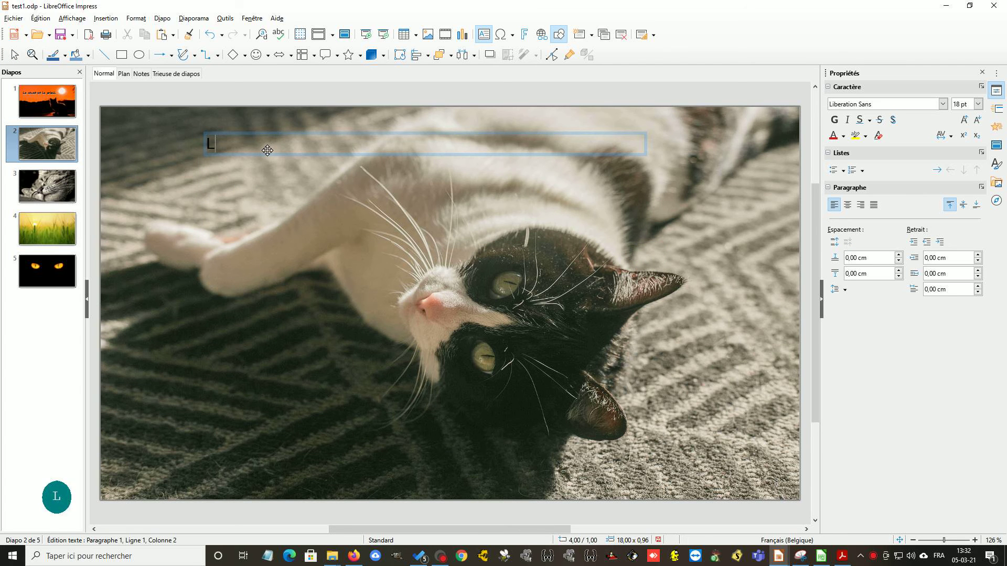
key(BackSpace)
key(BackSpace)
key(BackSpace)
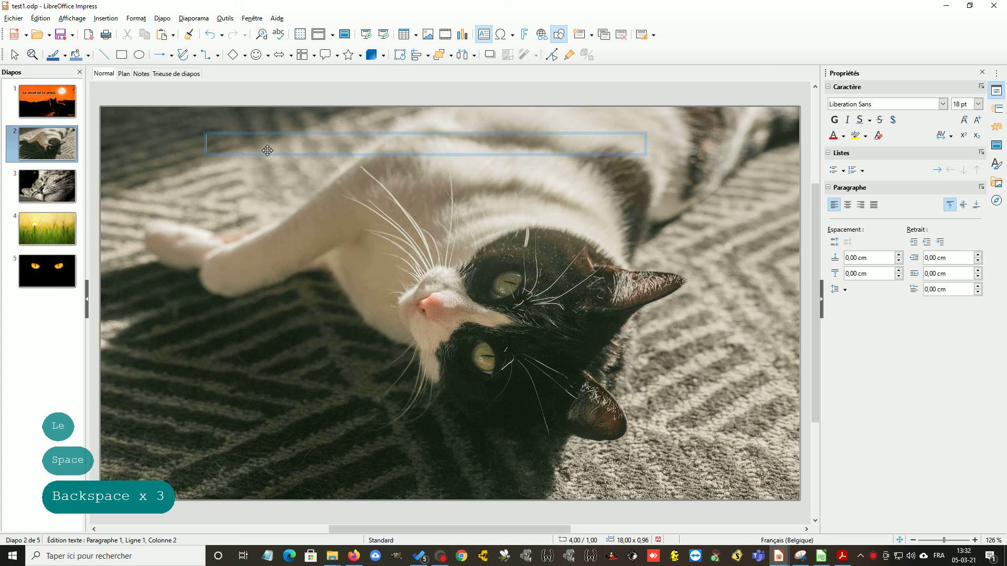
Set the font of slide 2's empty text box to Segoe Script and open the font size choices
click(942, 104)
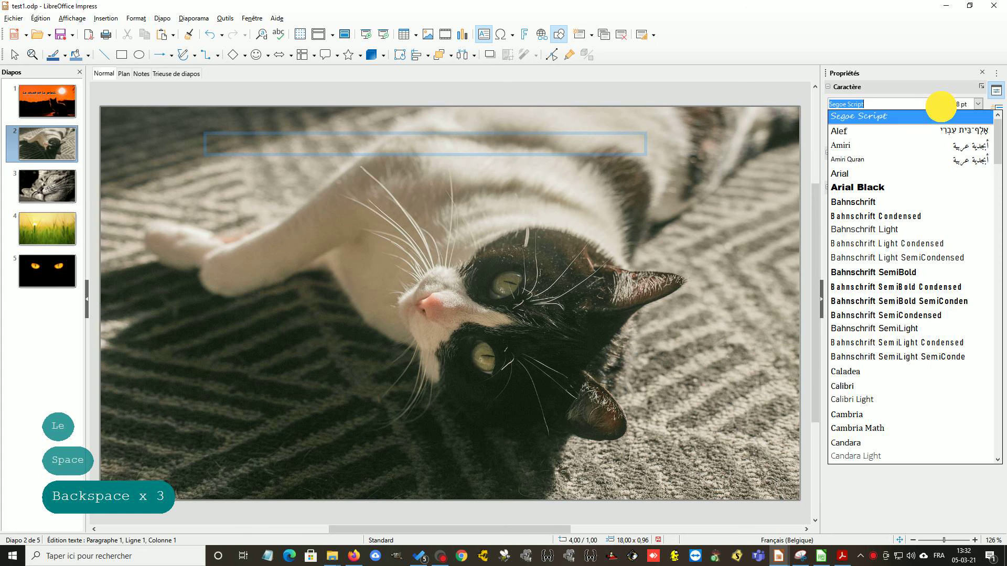
click(890, 117)
click(978, 105)
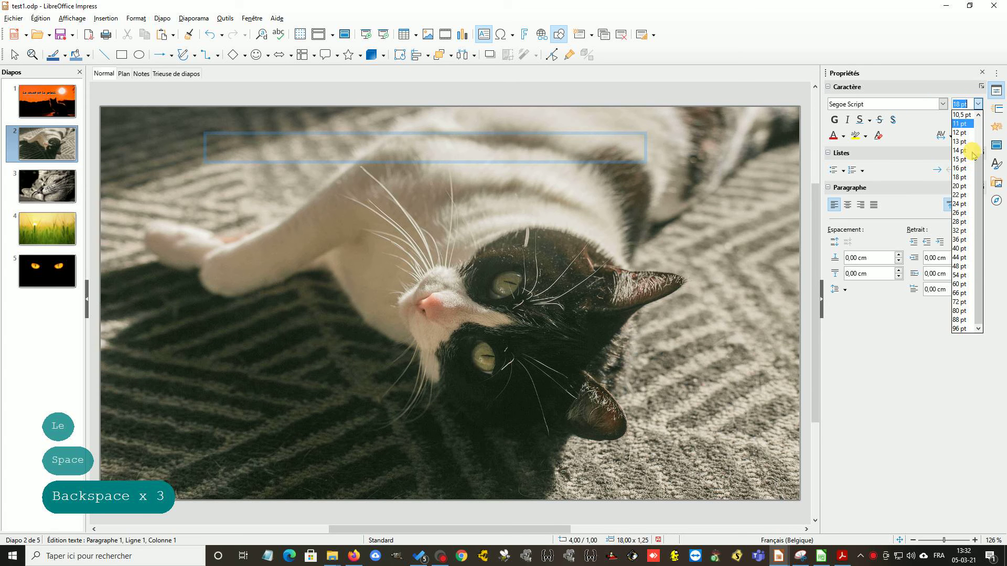